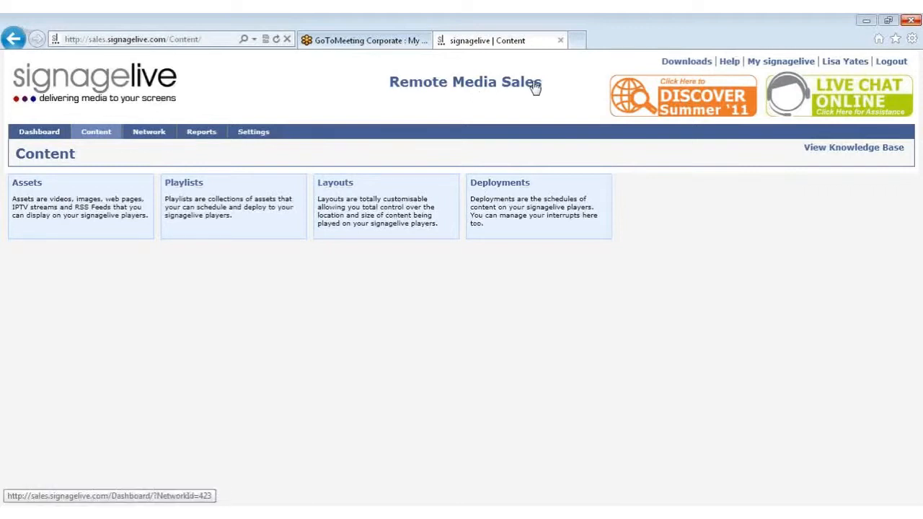
Open the layout manager and search the layouts for "signagelive"
mouse_move(90, 137)
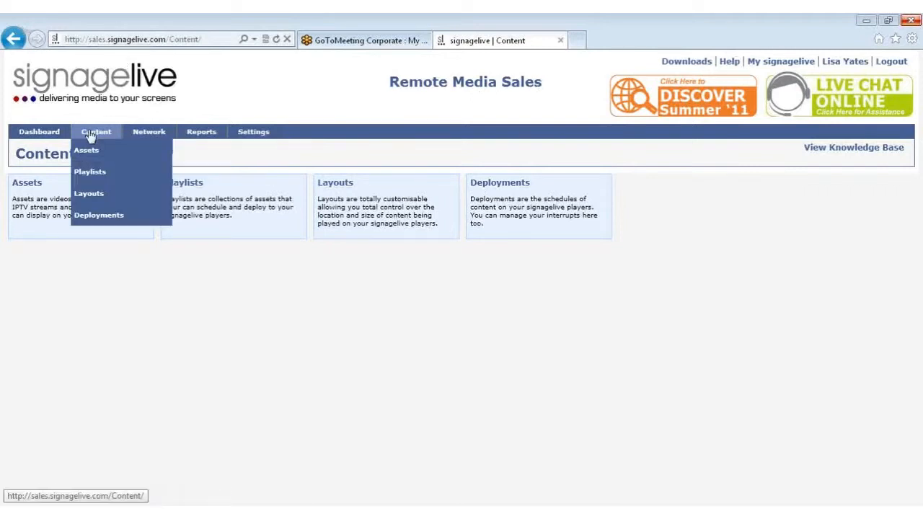
click(97, 195)
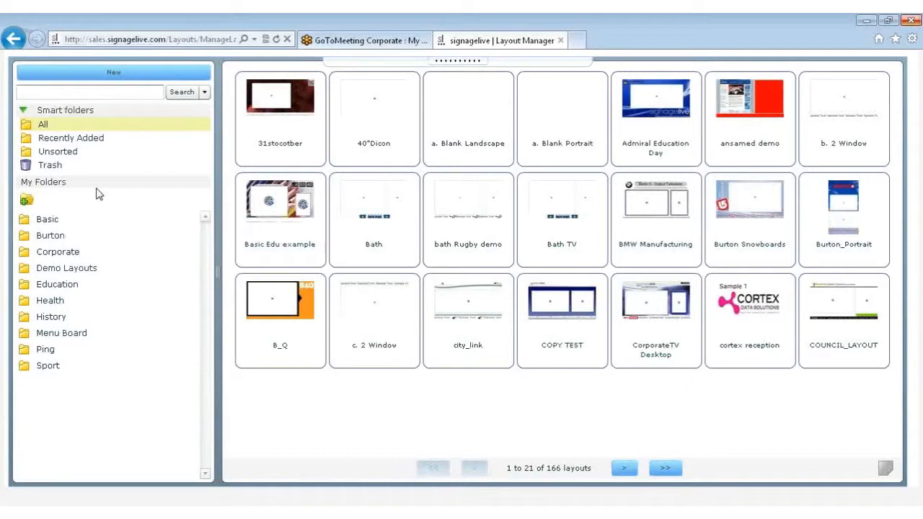
click(86, 92)
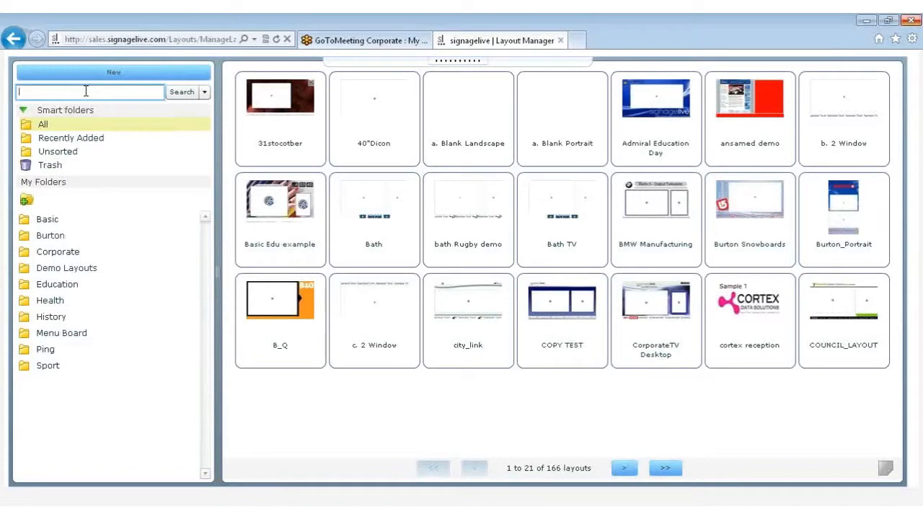
text(signagelive)
key(Return)
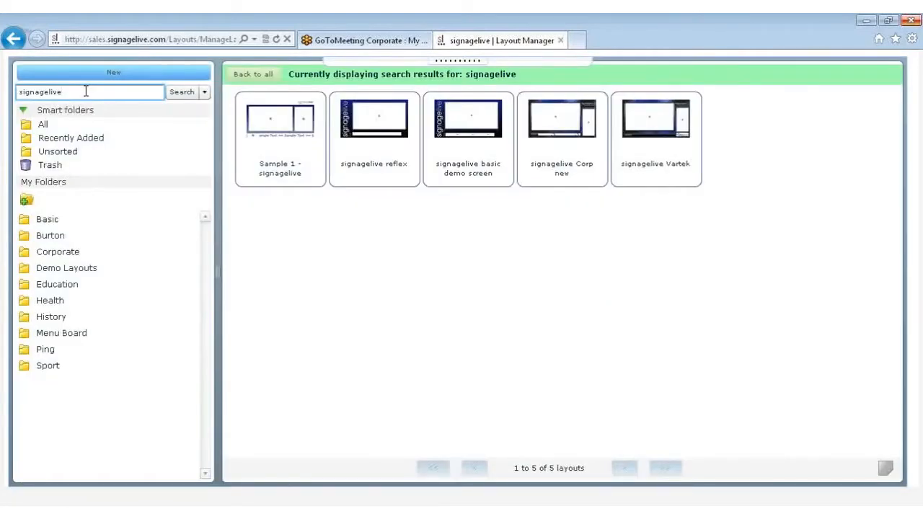
Examine the simple and date-range criteria of the advanced layout search, including the date-added calendar, and leave without searching
click(204, 96)
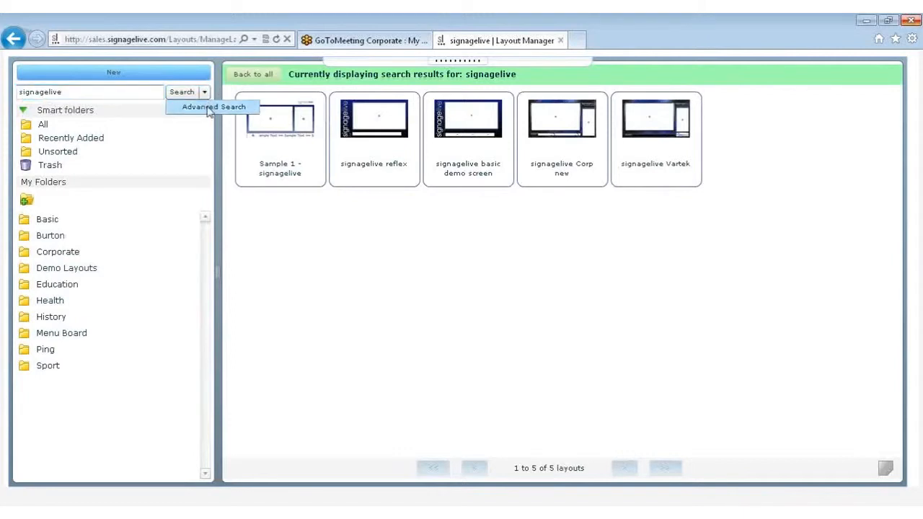
click(208, 107)
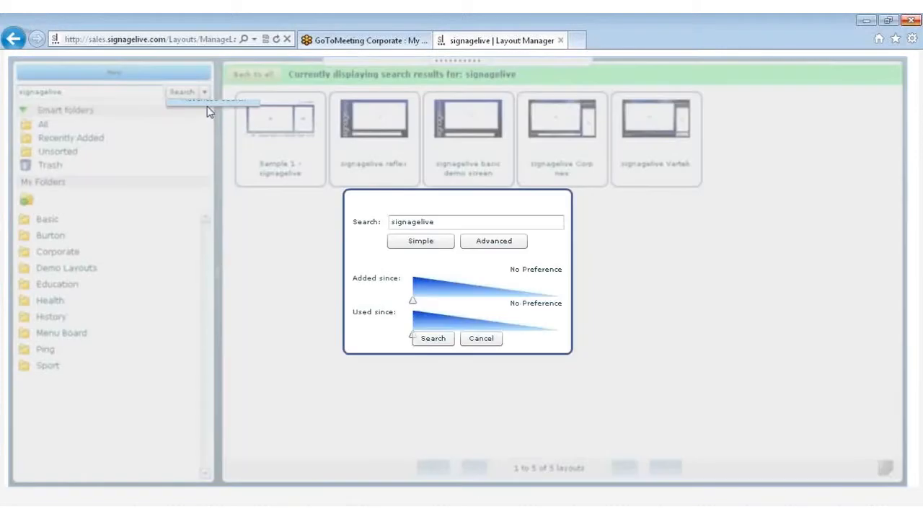
click(477, 244)
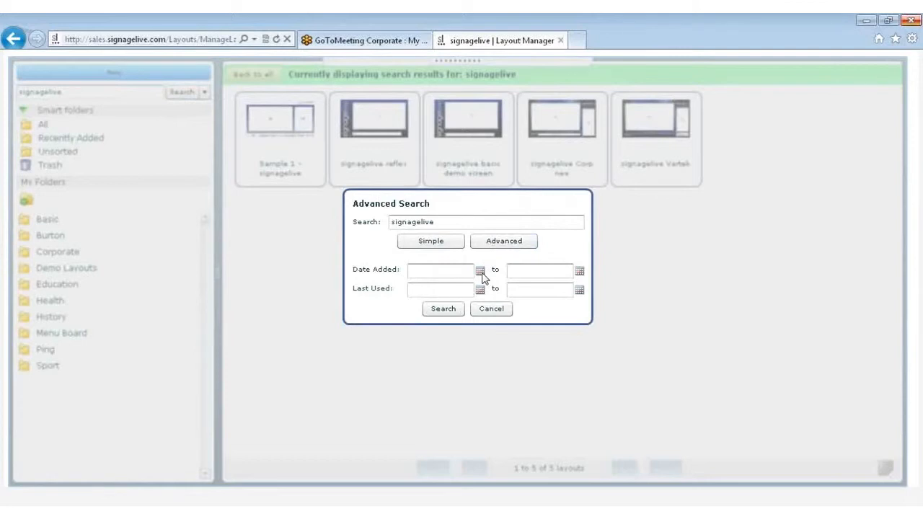
click(480, 272)
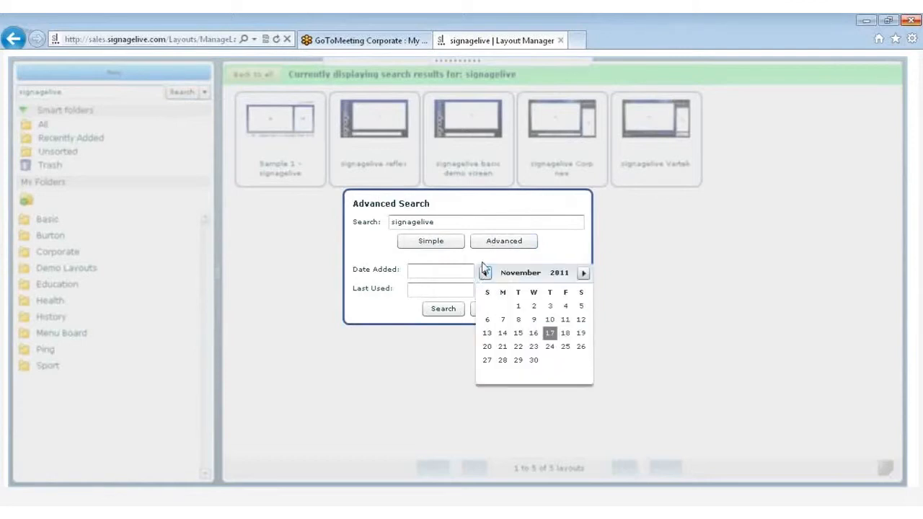
click(483, 260)
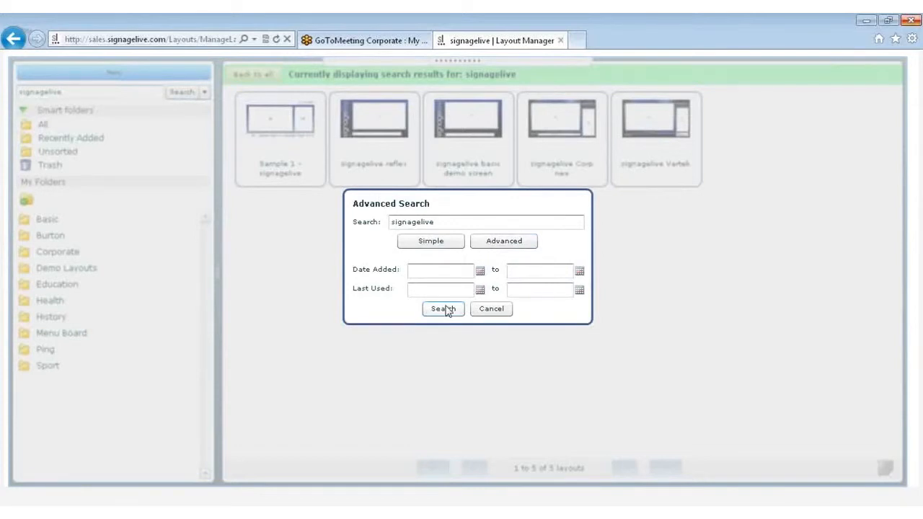
click(479, 313)
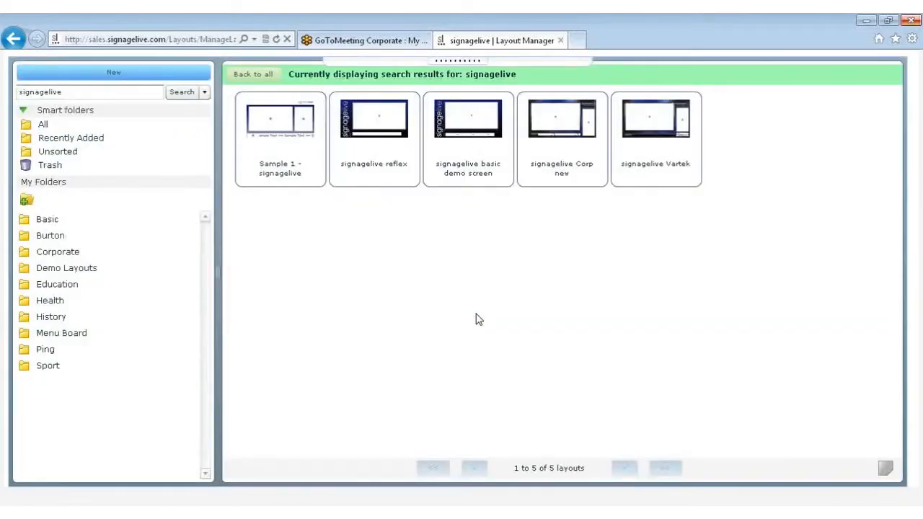
Add the tag "corp" to the Sample 1 - signagelive layout
click(311, 175)
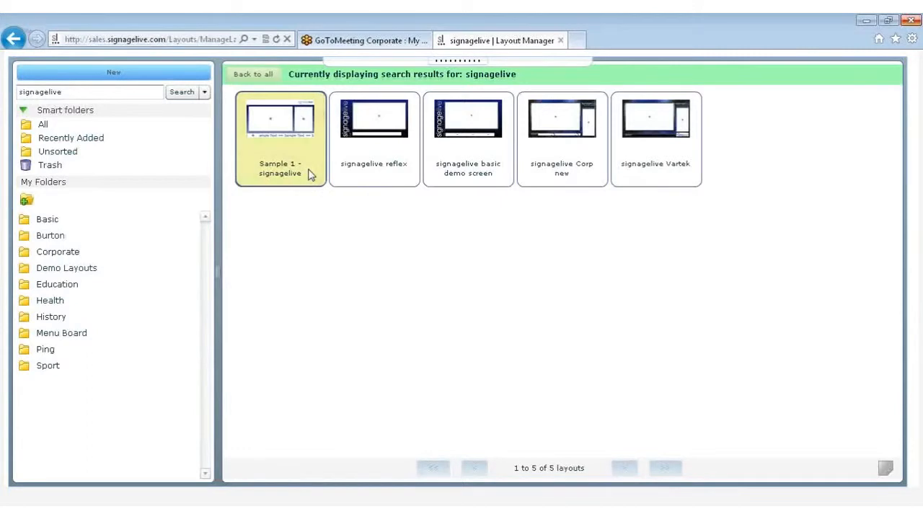
click(885, 470)
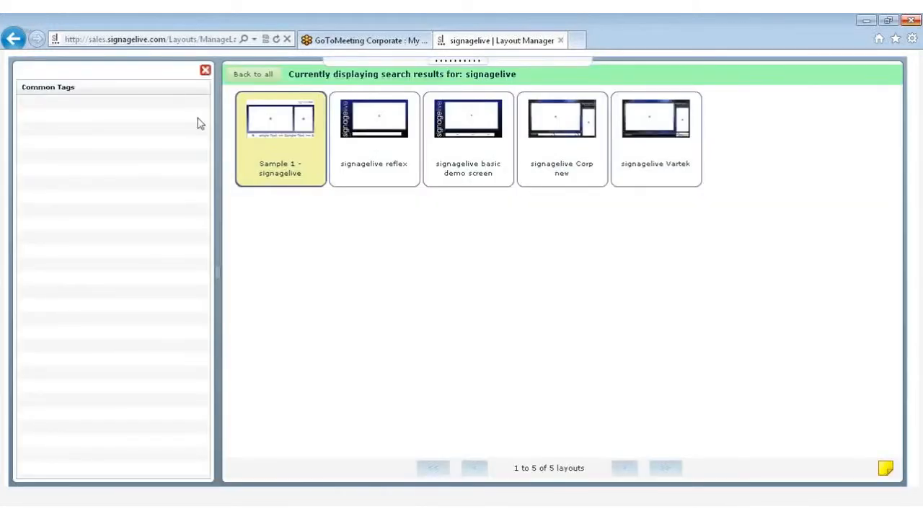
click(149, 107)
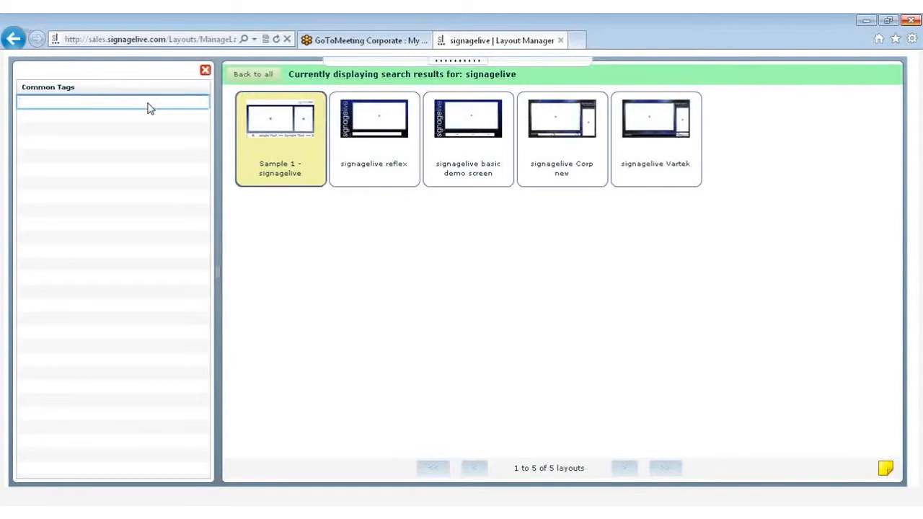
text(corp)
key(Return)
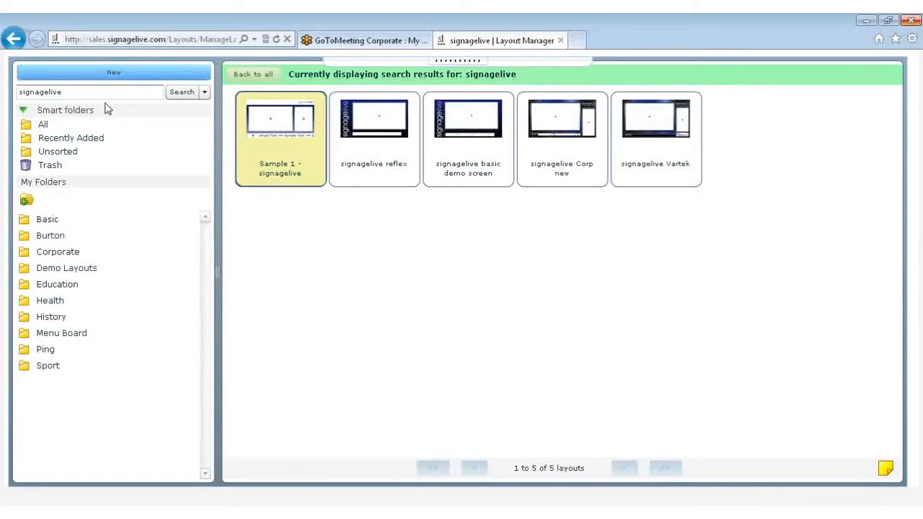
View the recently added layouts and the contents of the Demo Layouts folder, cancelling the creation of a new folder
click(54, 142)
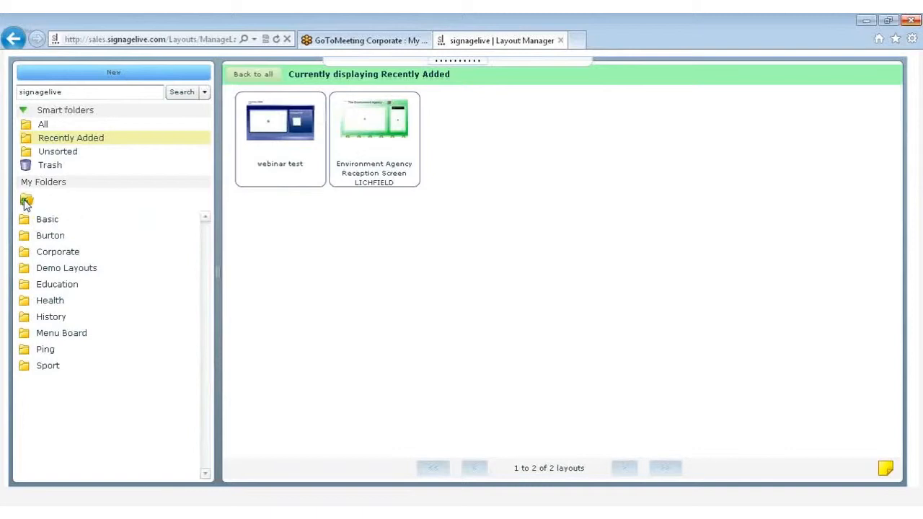
click(26, 202)
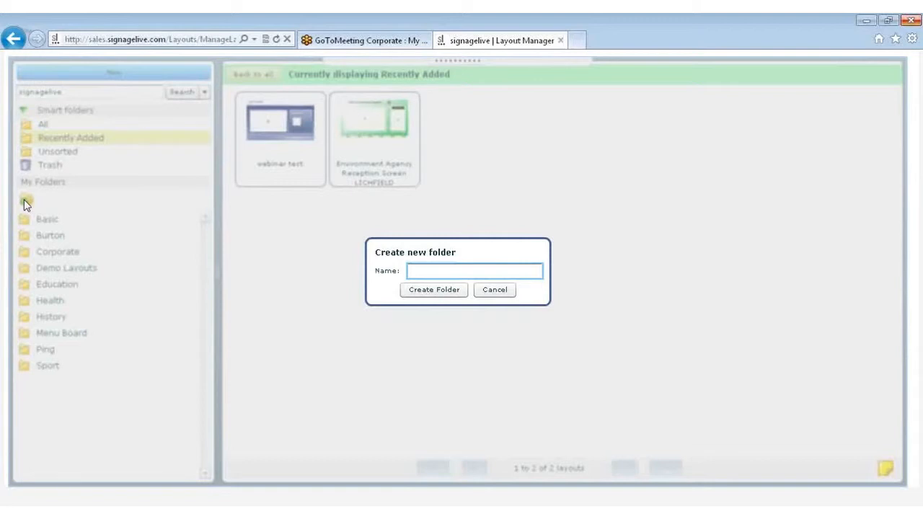
click(498, 292)
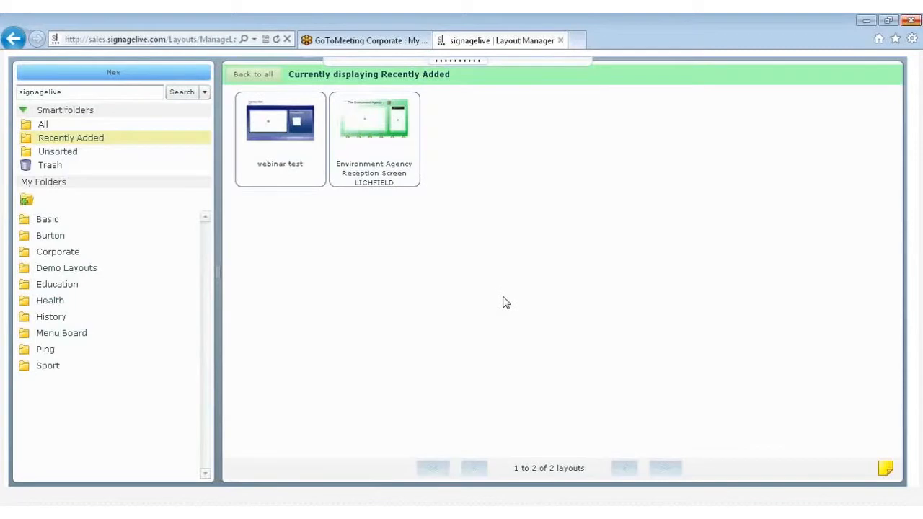
click(72, 273)
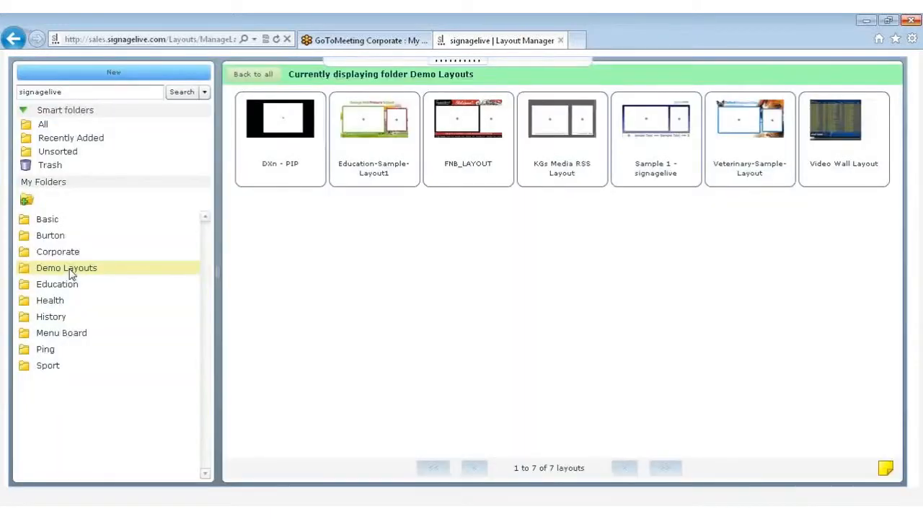
Try to add the 31stocotber layout from the full layout list to the Education folder
click(44, 127)
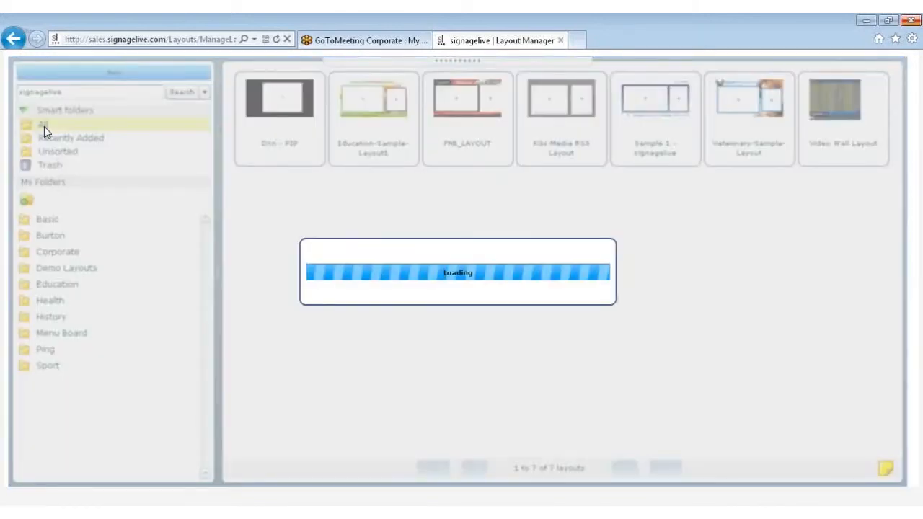
drag(280, 104, 86, 283)
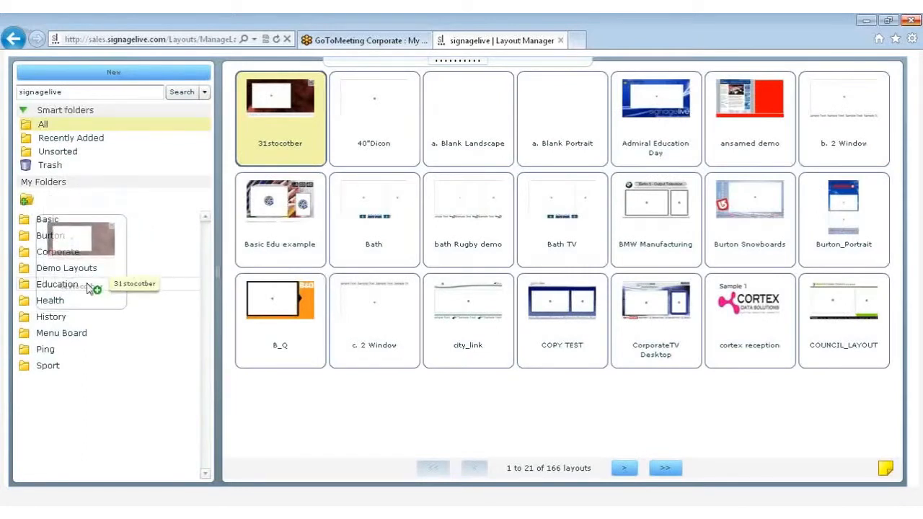
drag(87, 284, 87, 285)
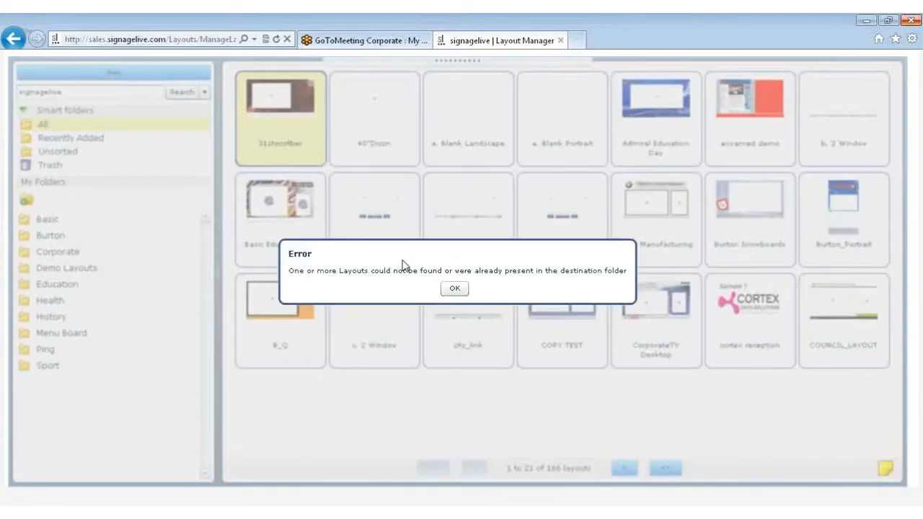
click(455, 291)
Add the Admiral Education Day layout to the Health folder
mouse_move(656, 101)
mouse_down()
mouse_move(173, 352)
mouse_move(79, 331)
mouse_move(76, 300)
mouse_up()
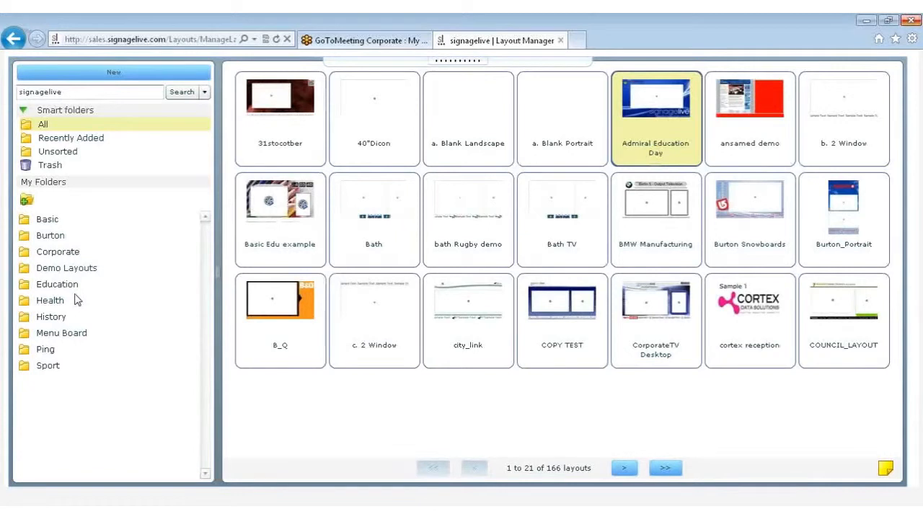
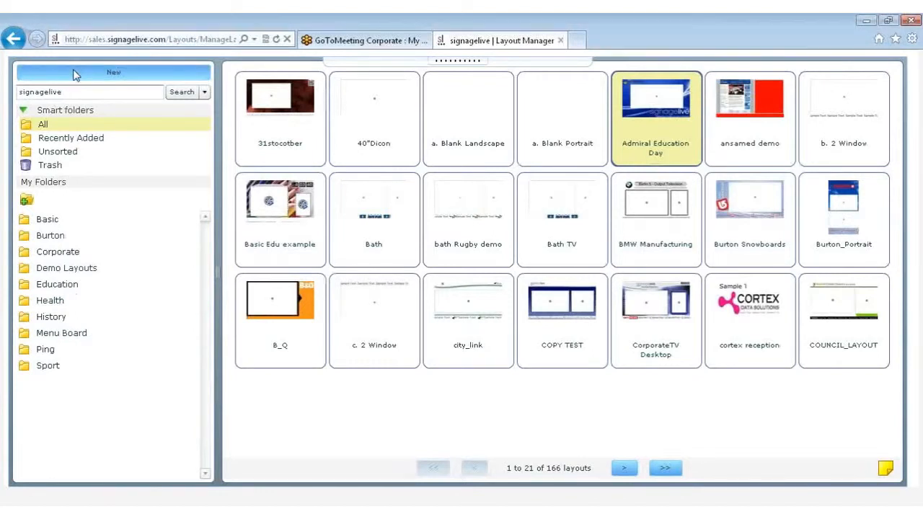
Create a new blank landscape layout at a resolution of 1280 * 768
click(76, 75)
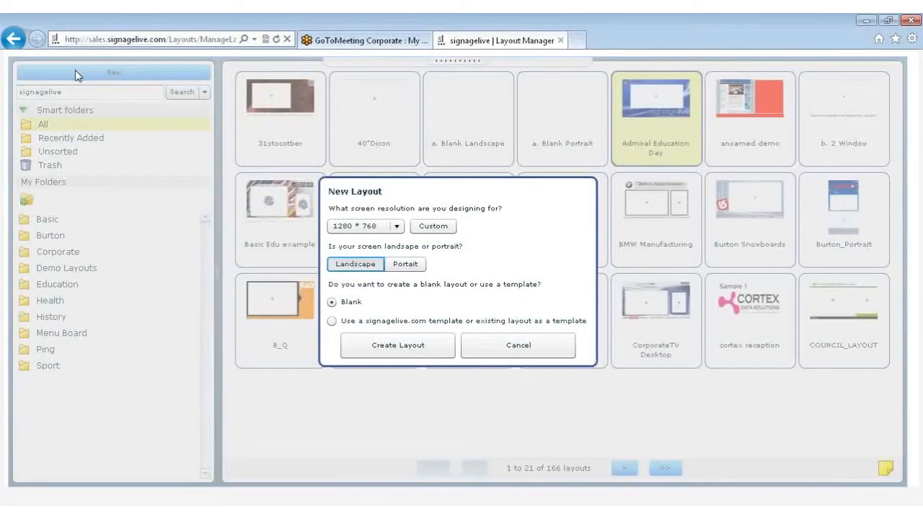
click(398, 228)
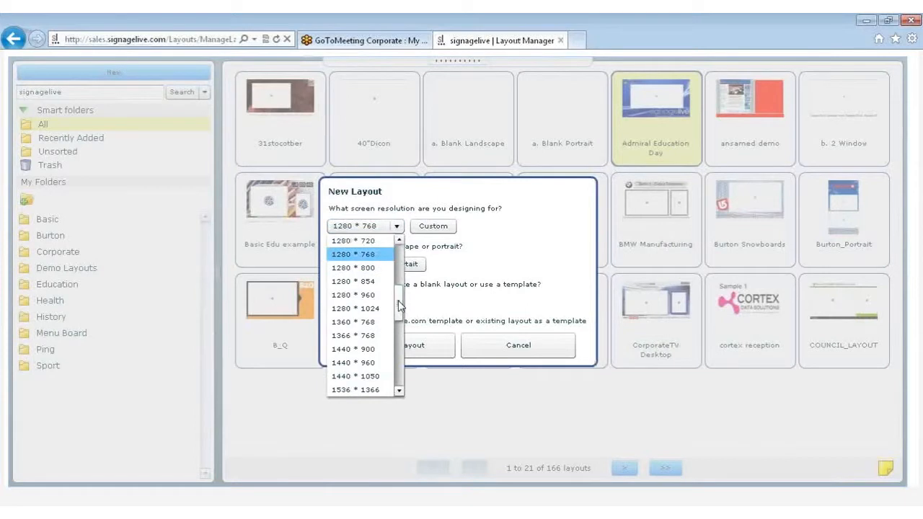
drag(400, 306, 400, 271)
click(400, 230)
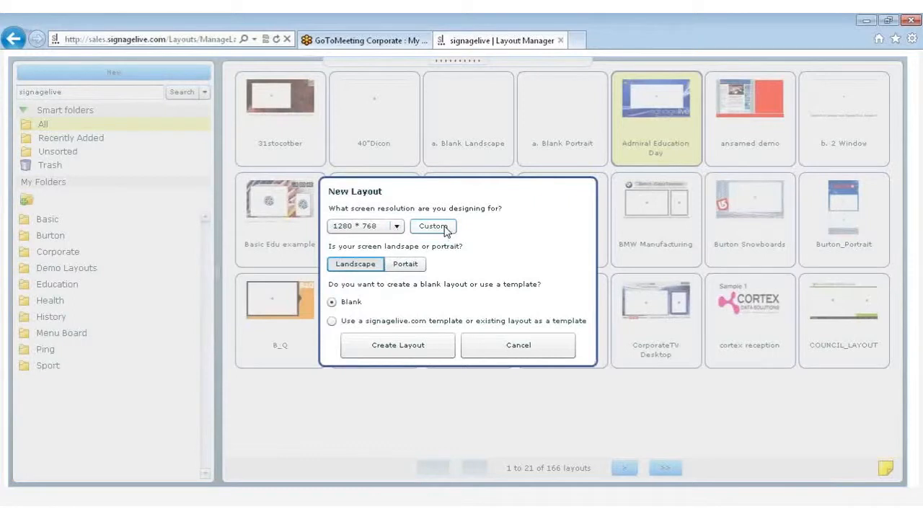
click(444, 229)
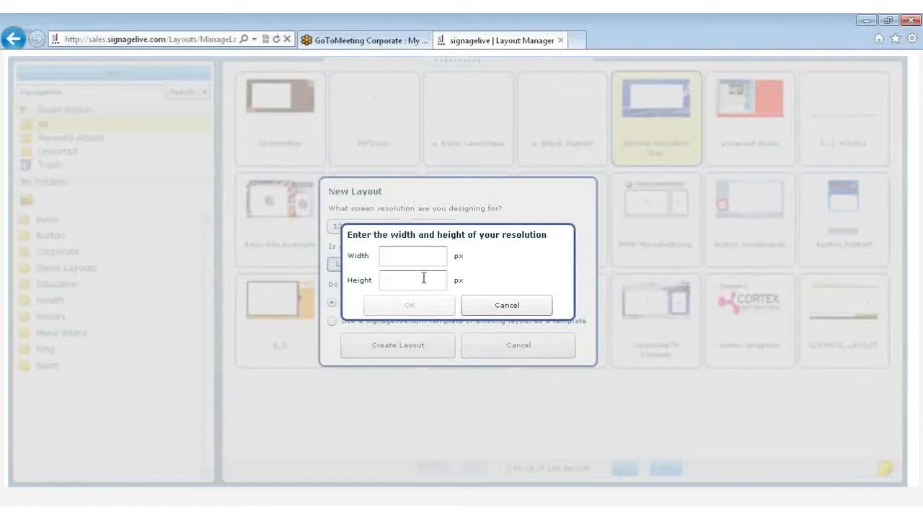
click(490, 307)
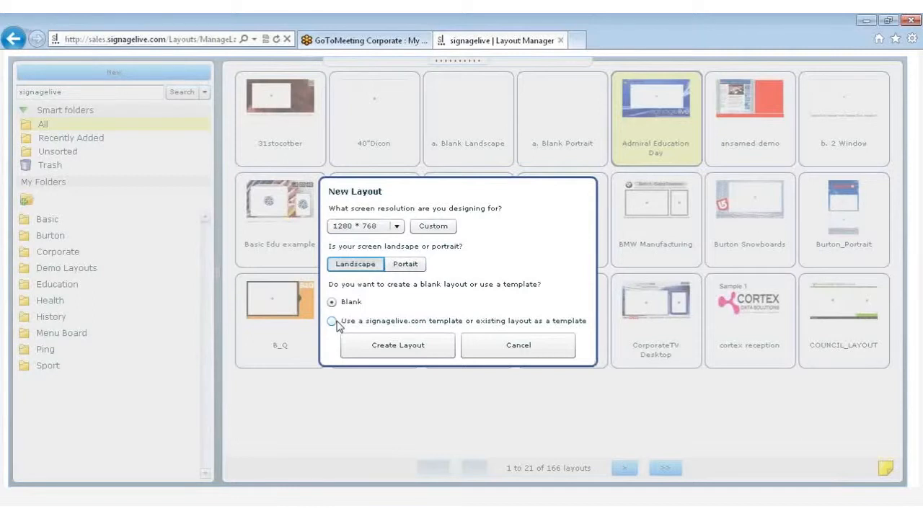
click(383, 350)
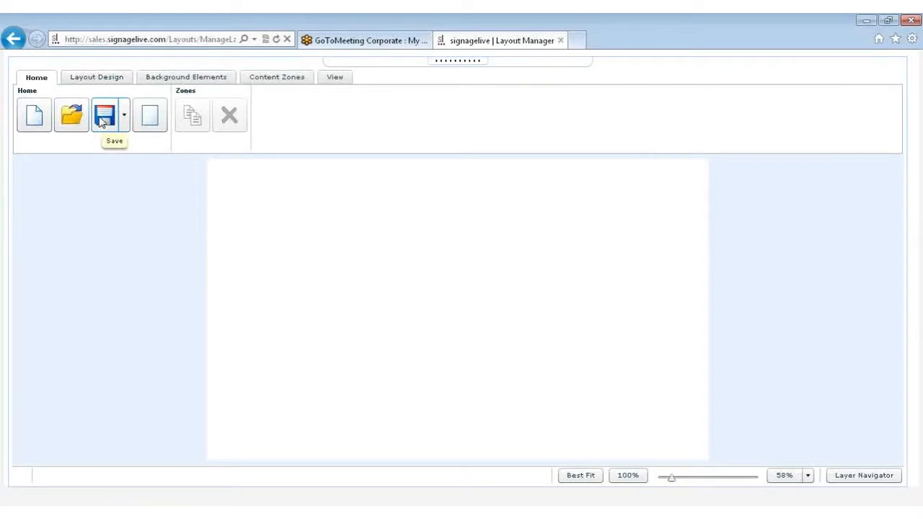
click(124, 118)
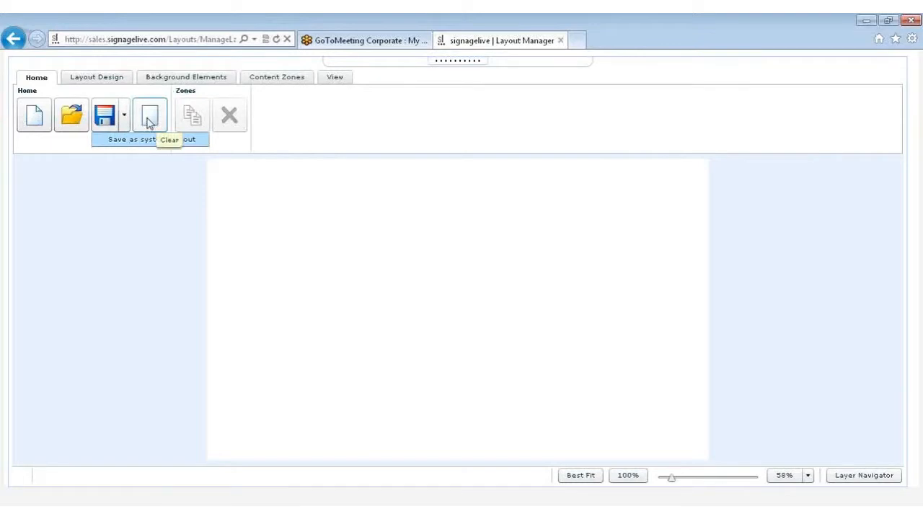
click(127, 122)
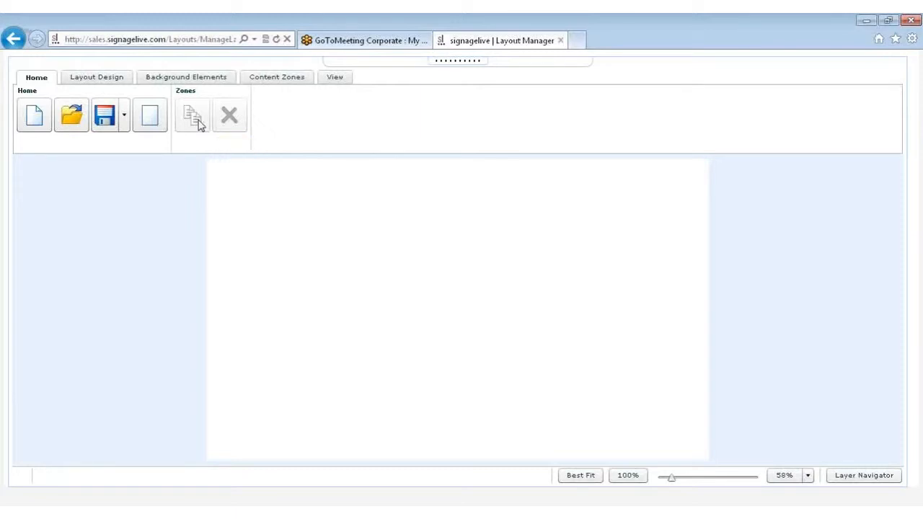
Set the layout's global font to Arial Narrow at size 24
click(114, 81)
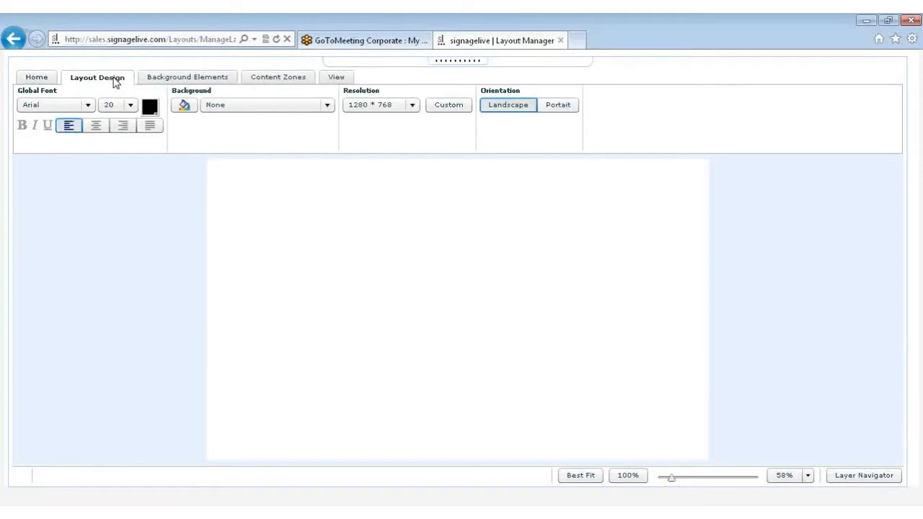
click(88, 105)
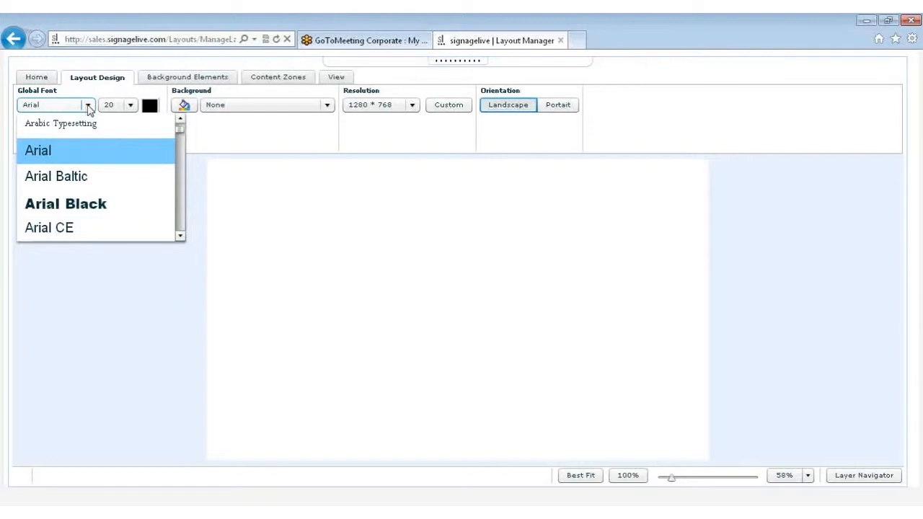
mouse_move(182, 134)
mouse_down()
mouse_move(184, 158)
mouse_move(179, 130)
mouse_up()
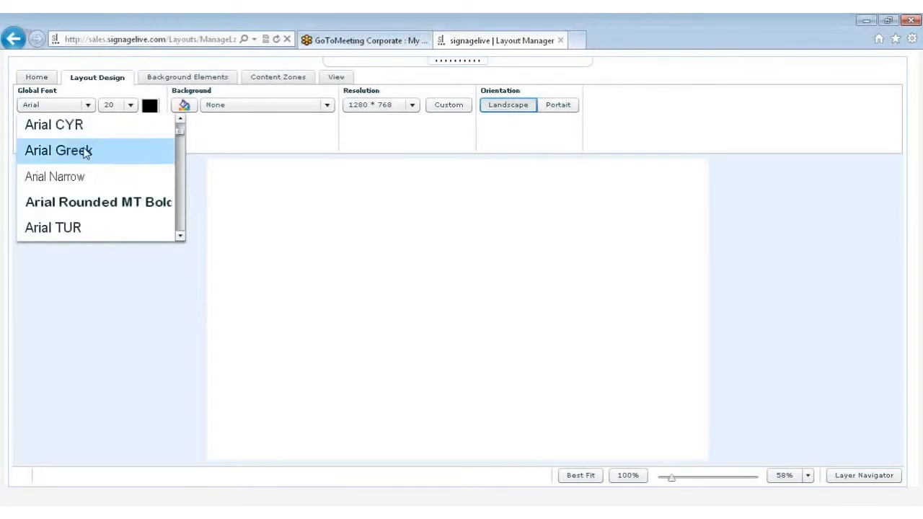
click(103, 176)
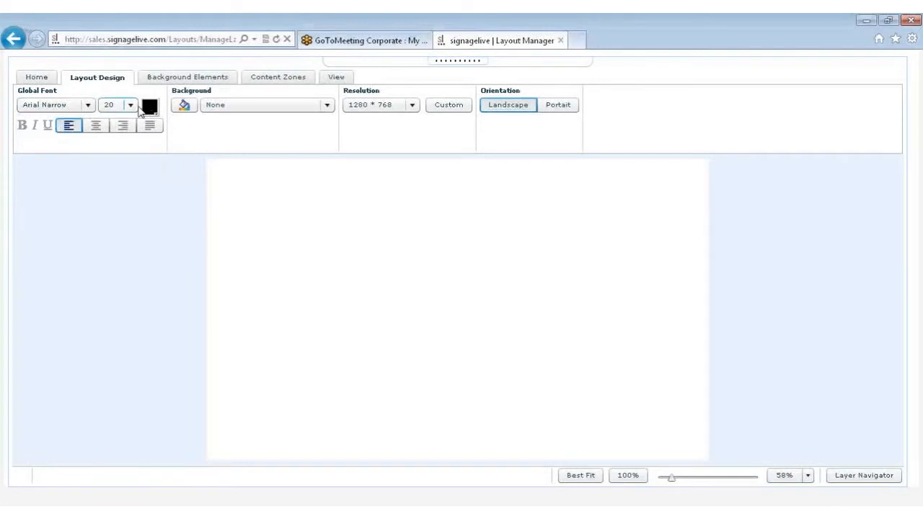
click(129, 104)
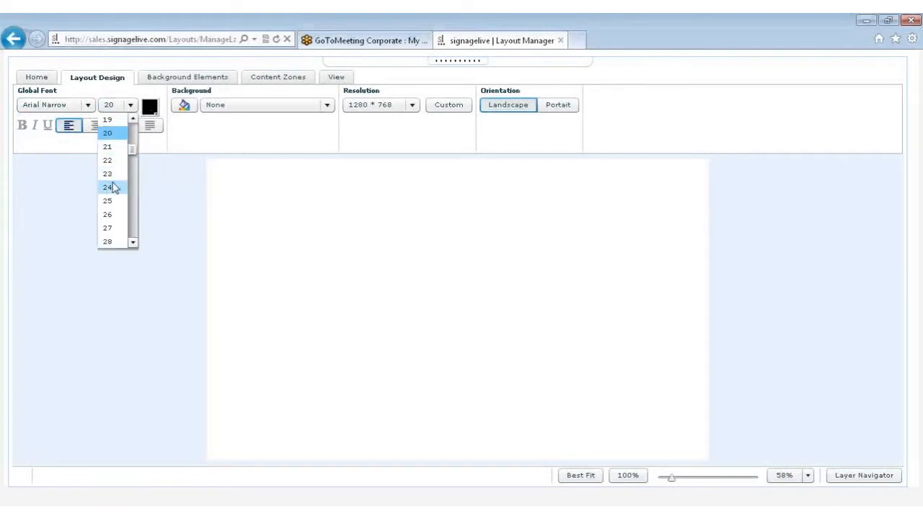
click(108, 187)
click(150, 106)
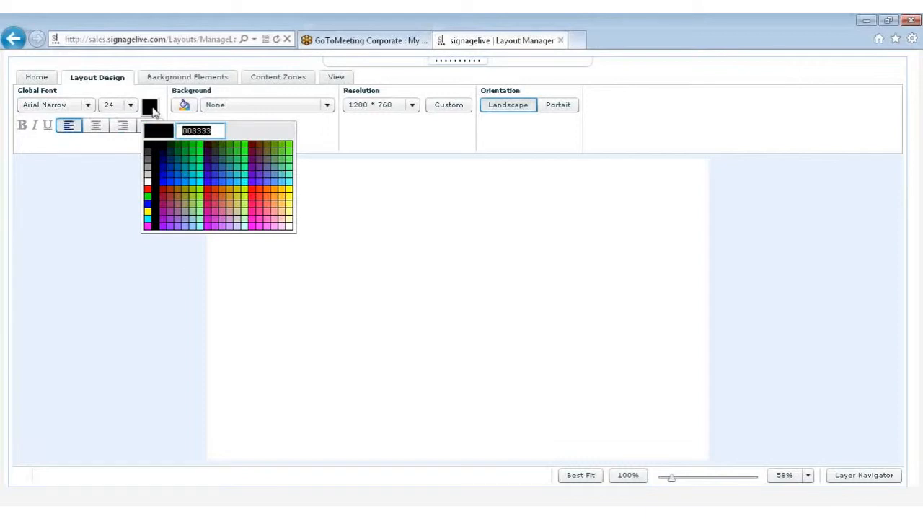
click(150, 107)
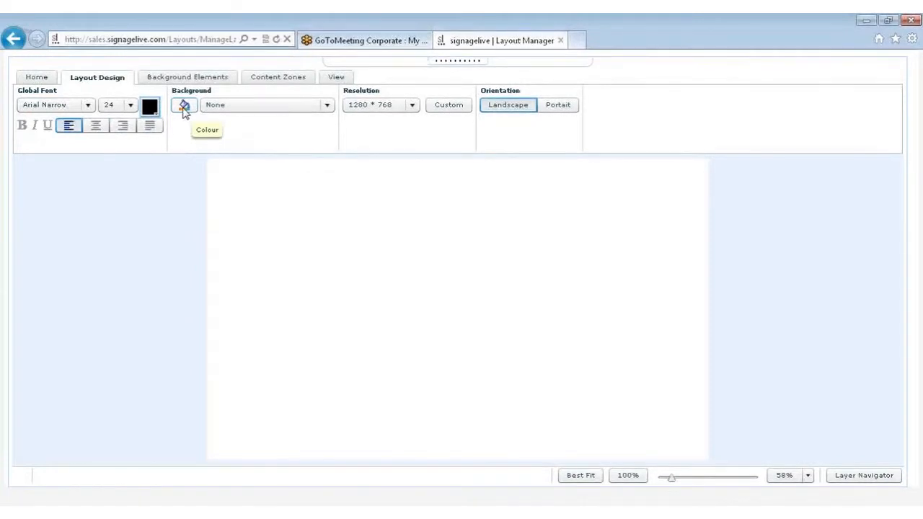
Fill the layout background with a vertical two-colour gradient of dark blue and grey 666666, running from grey to blue
click(184, 108)
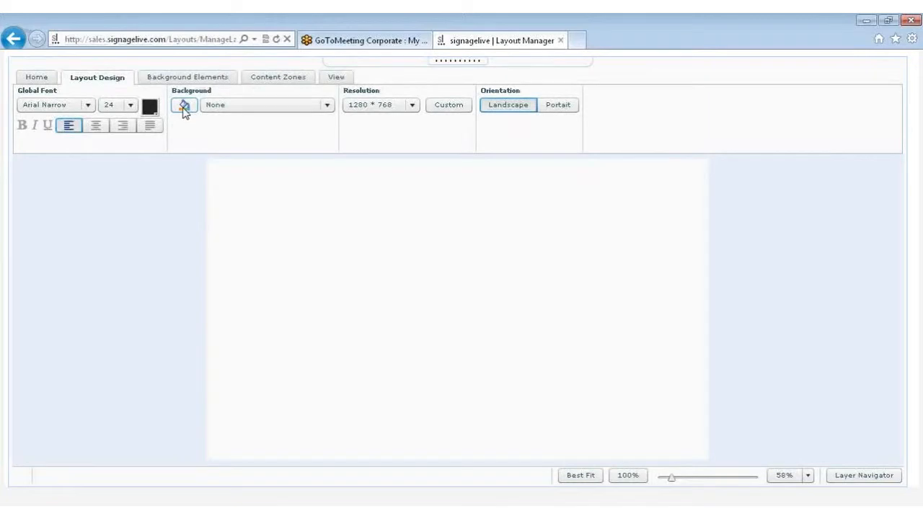
click(184, 110)
click(513, 192)
click(501, 246)
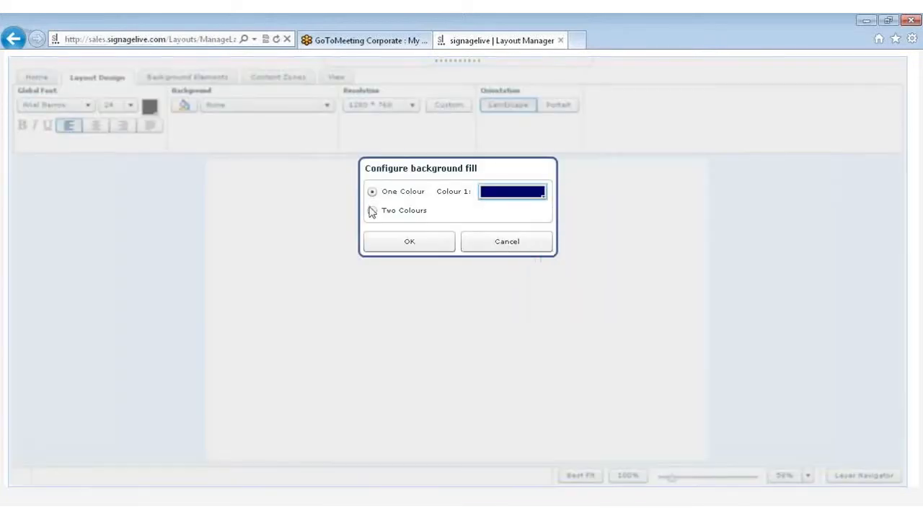
click(372, 211)
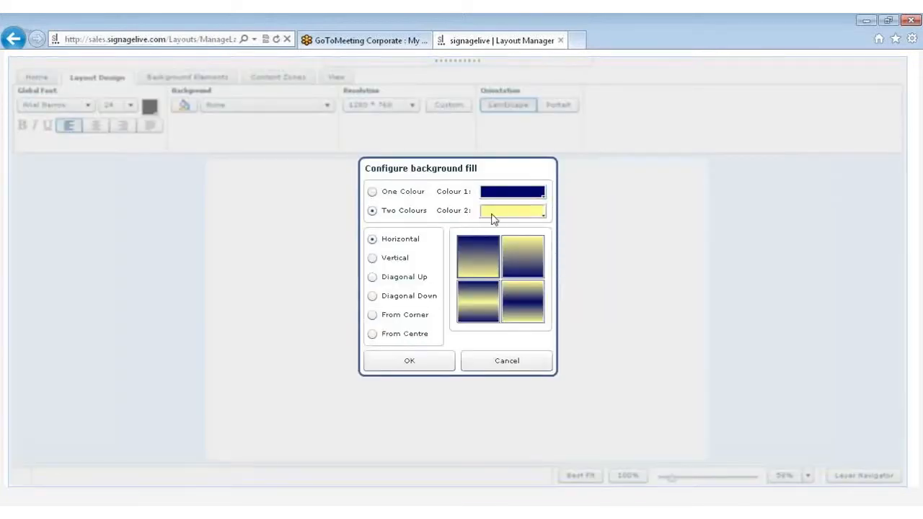
click(497, 217)
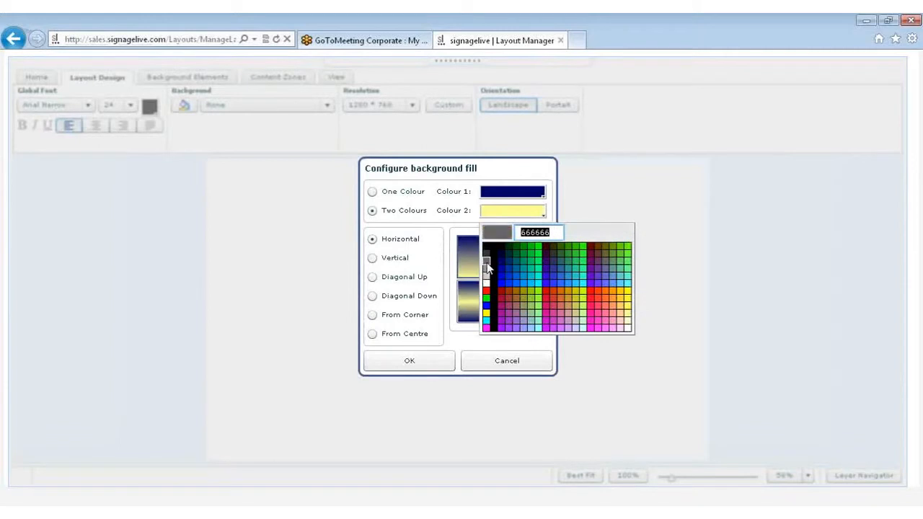
click(487, 262)
click(373, 259)
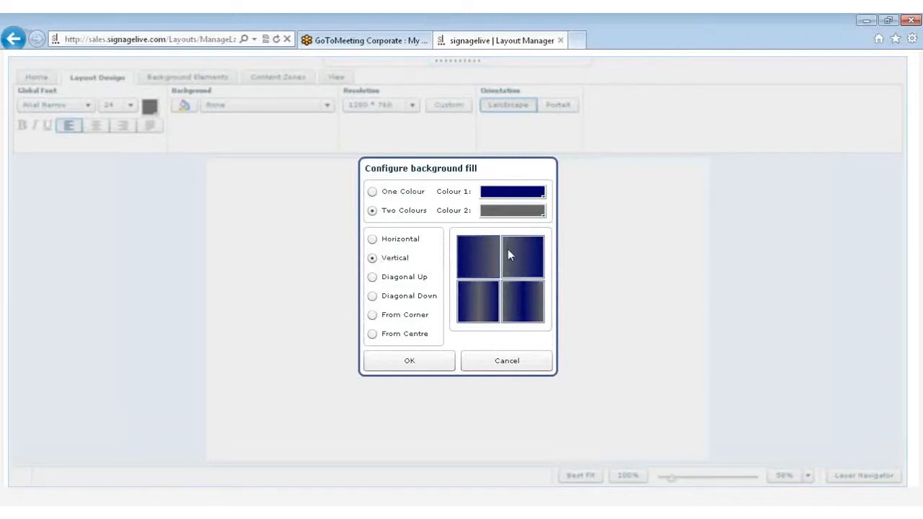
click(426, 362)
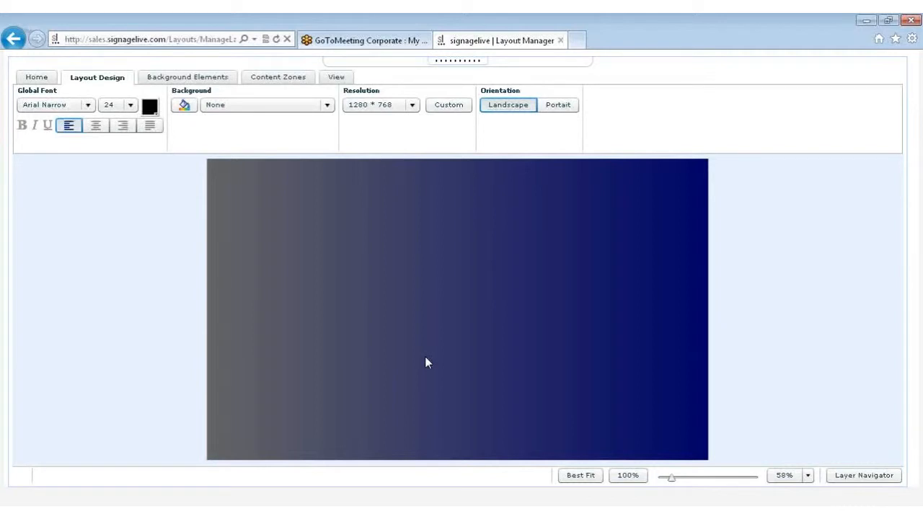
click(317, 111)
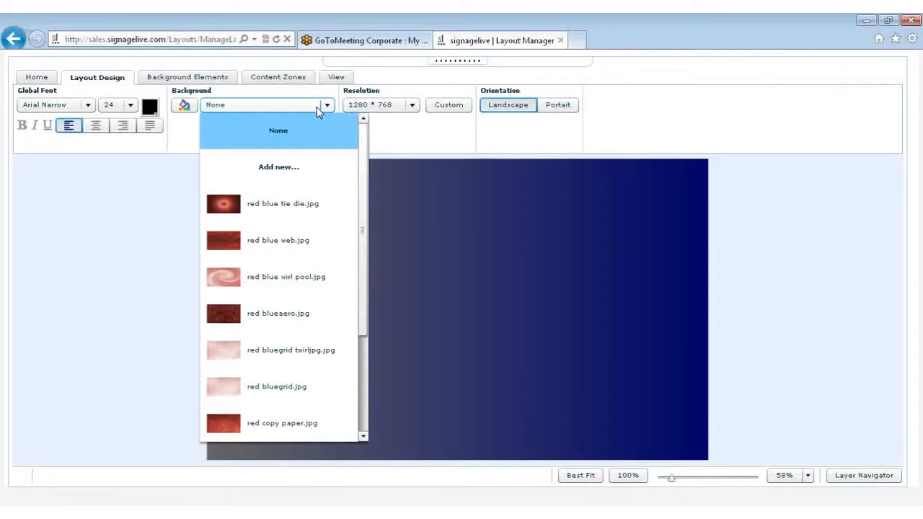
click(318, 165)
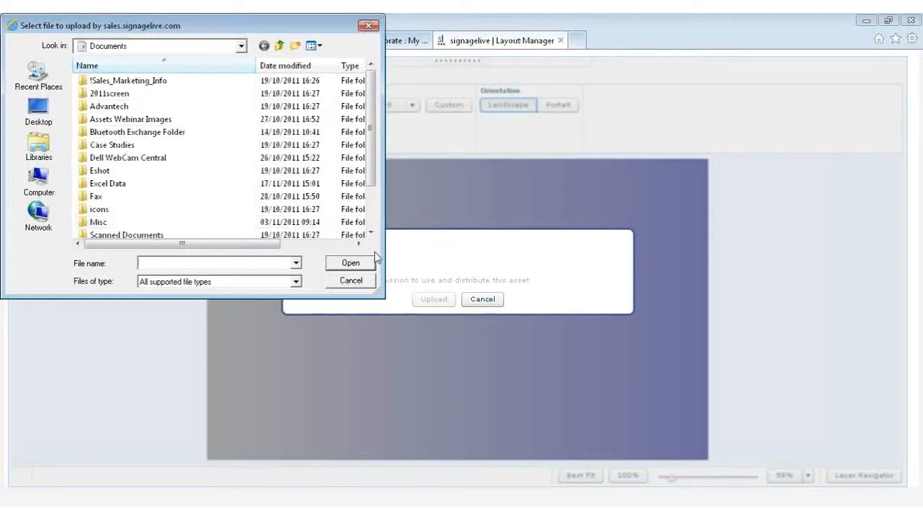
click(368, 280)
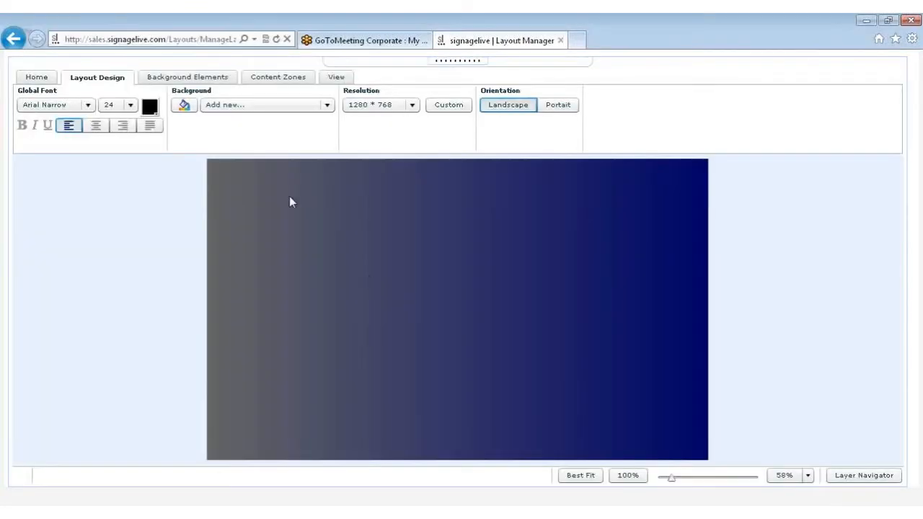
Search the background images for "signagelive" and apply signagelive blue bevel.jpg as the layout's background
click(240, 106)
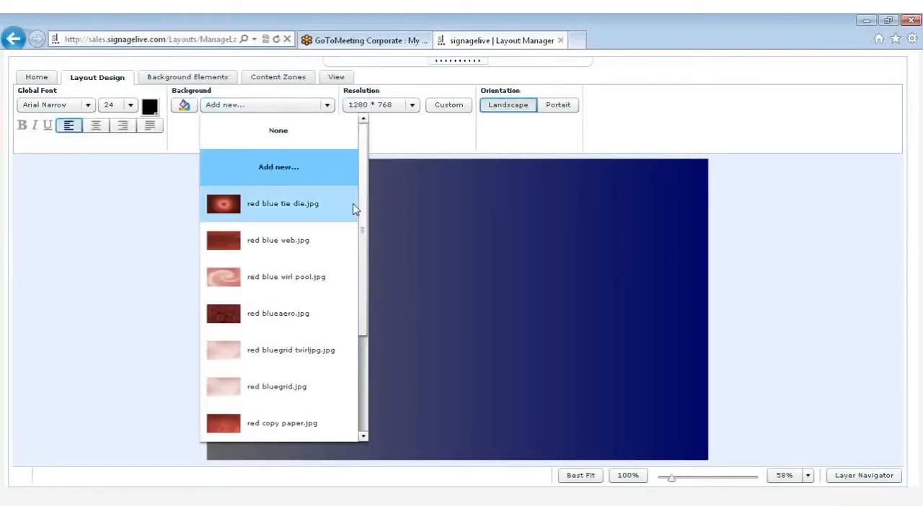
drag(364, 226, 301, 414)
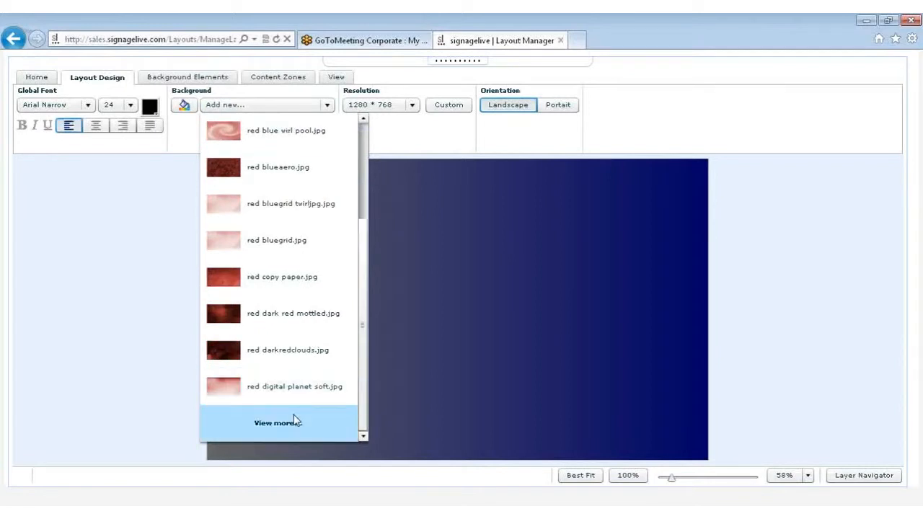
click(296, 421)
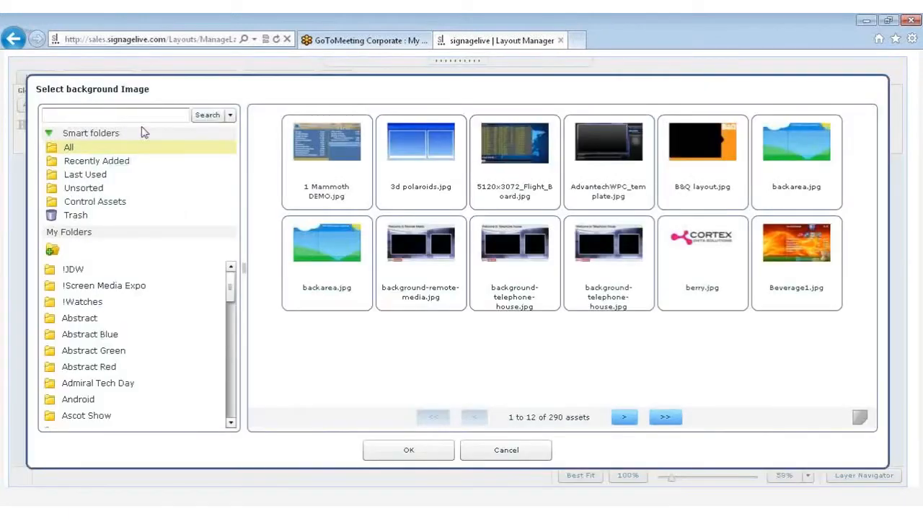
click(146, 116)
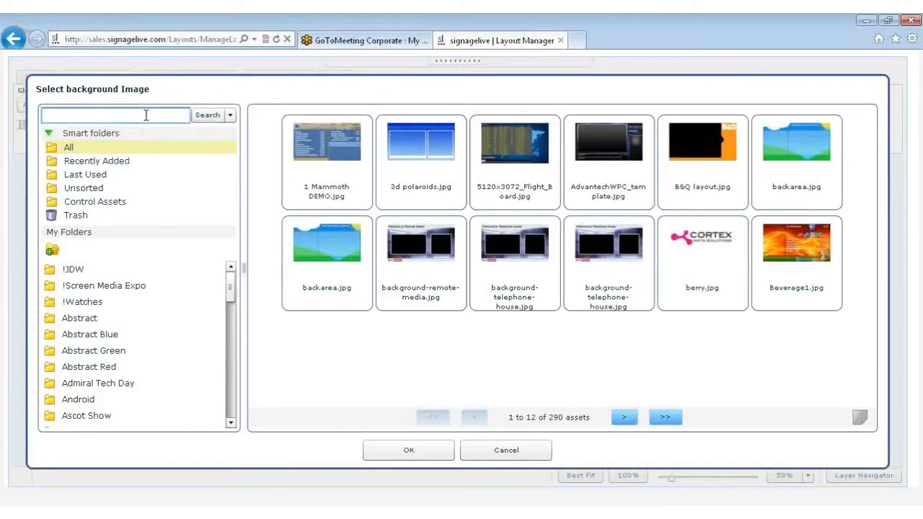
text(signagelive)
key(Return)
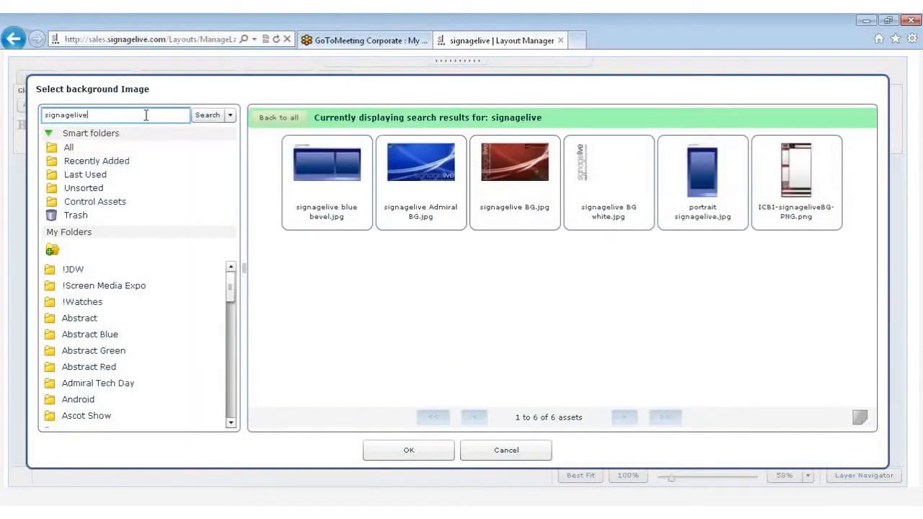
click(300, 166)
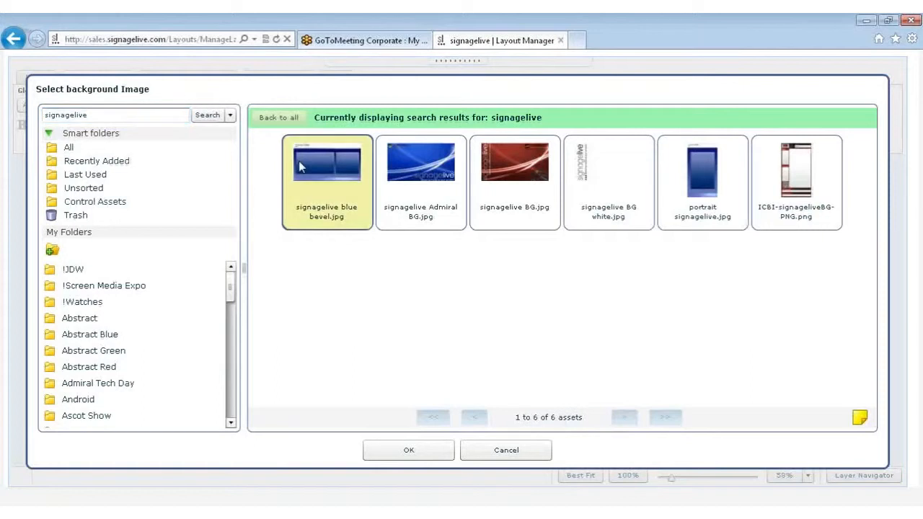
click(398, 453)
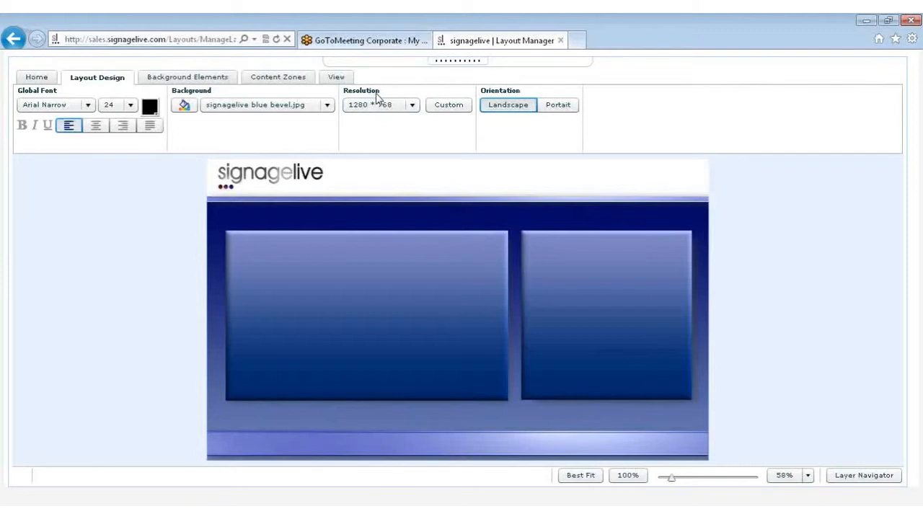
click(410, 107)
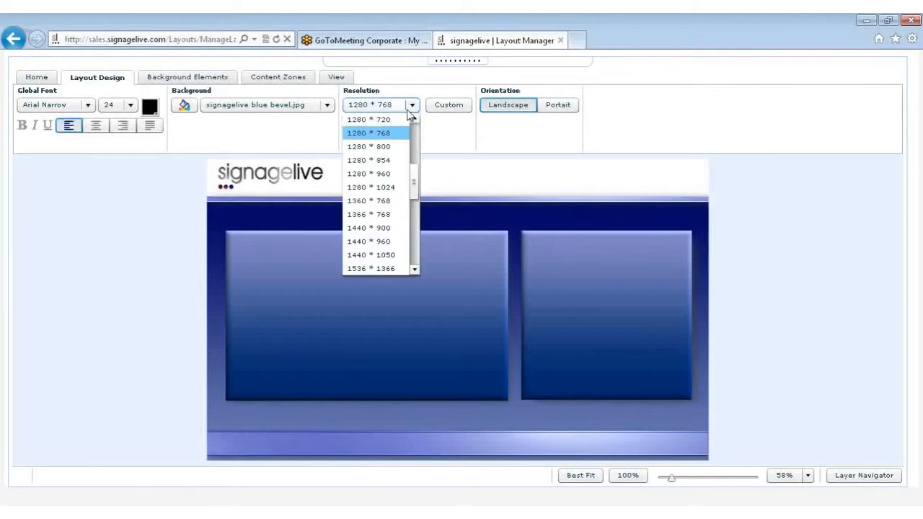
scroll(415, 186, down, 1)
drag(415, 186, 415, 163)
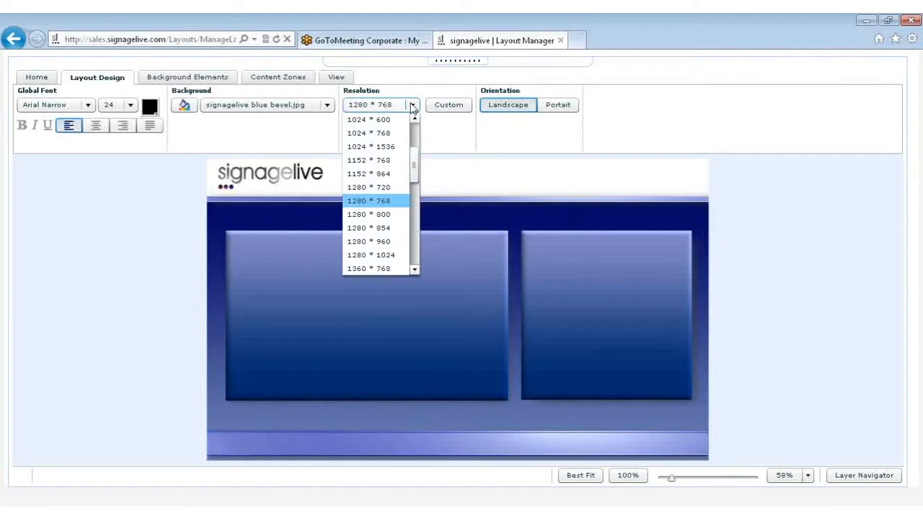
click(412, 107)
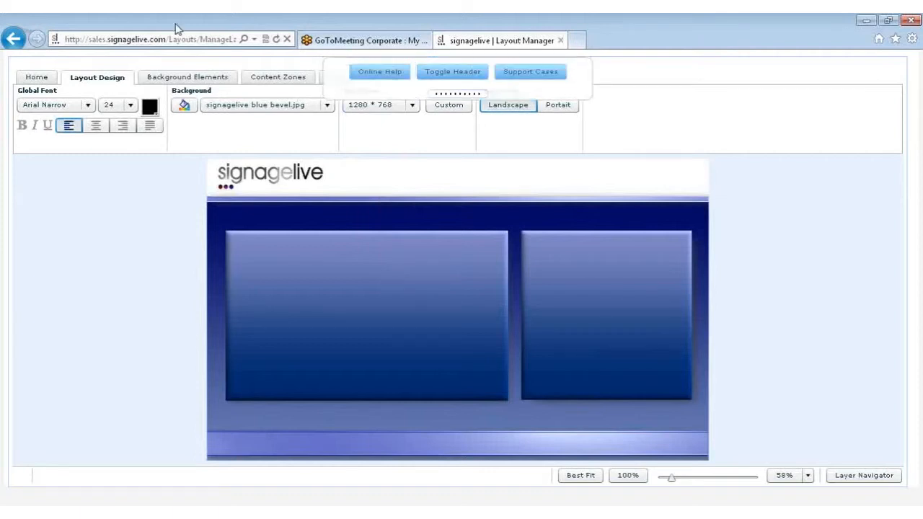
Draw a background rectangle about 695 wide by 414 high over the layout's large left panel
click(180, 79)
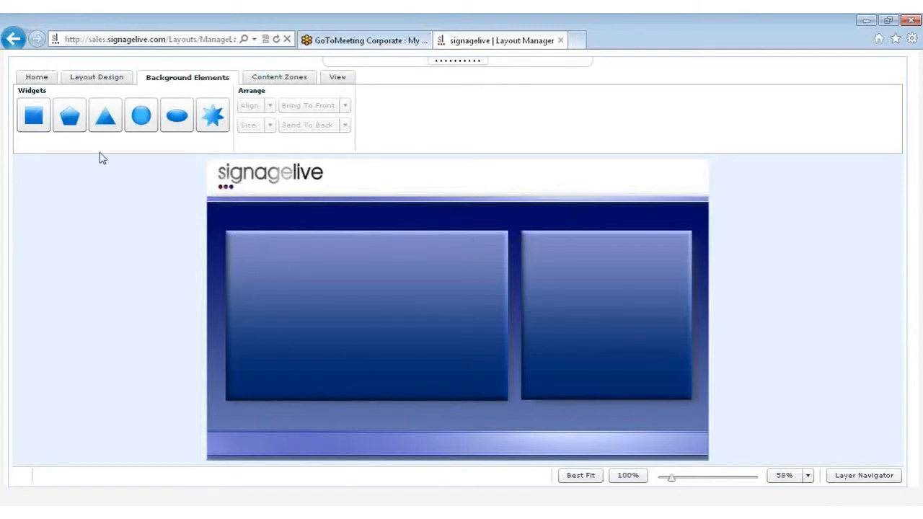
drag(34, 116, 504, 236)
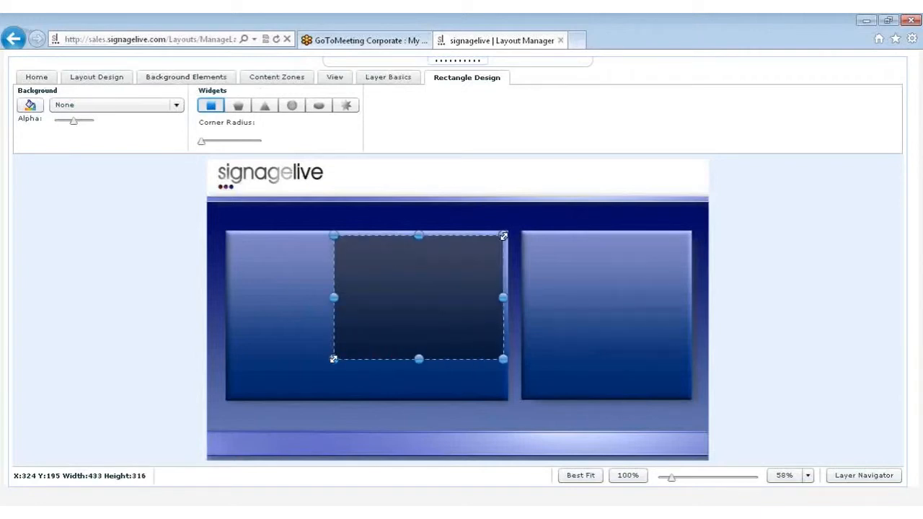
drag(333, 358, 231, 398)
Fill the rectangle with a horizontal two-colour gradient from black to white
click(32, 106)
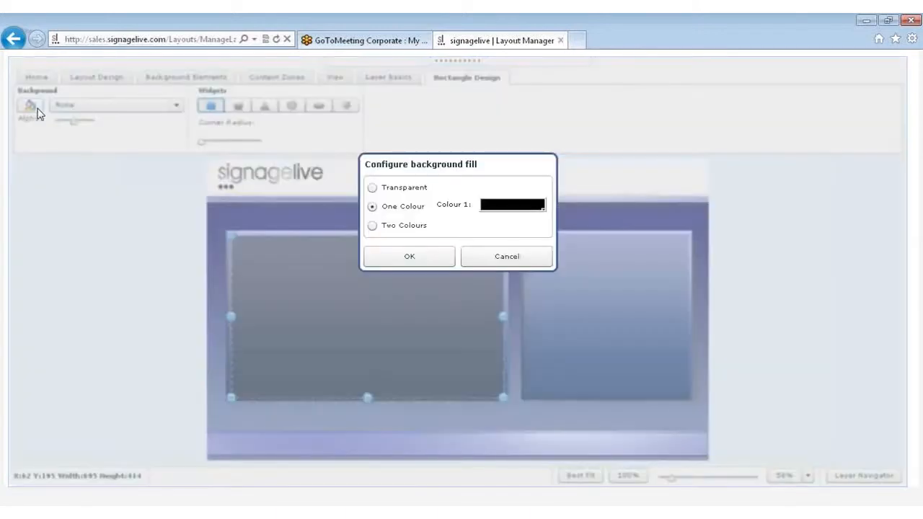
click(372, 228)
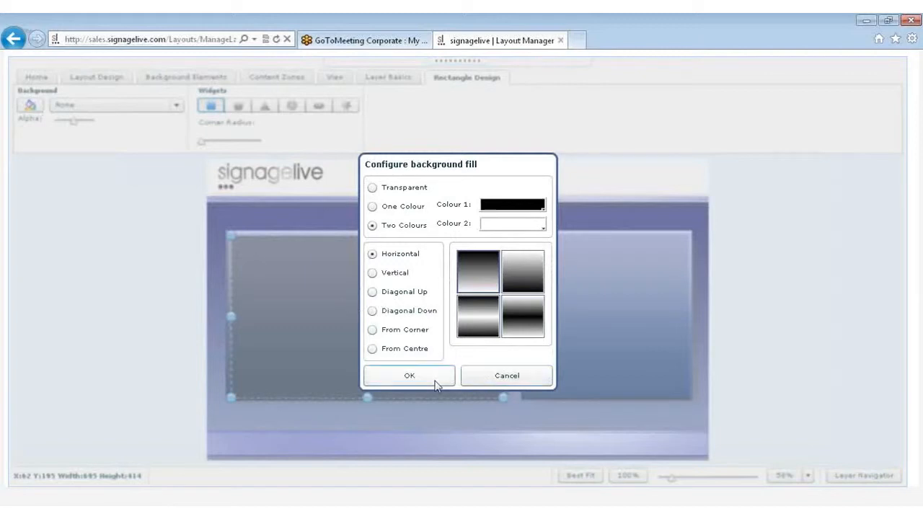
click(435, 386)
Make the rectangle slightly more transparent and round its corners, narrowing it to about 693 wide
mouse_move(74, 127)
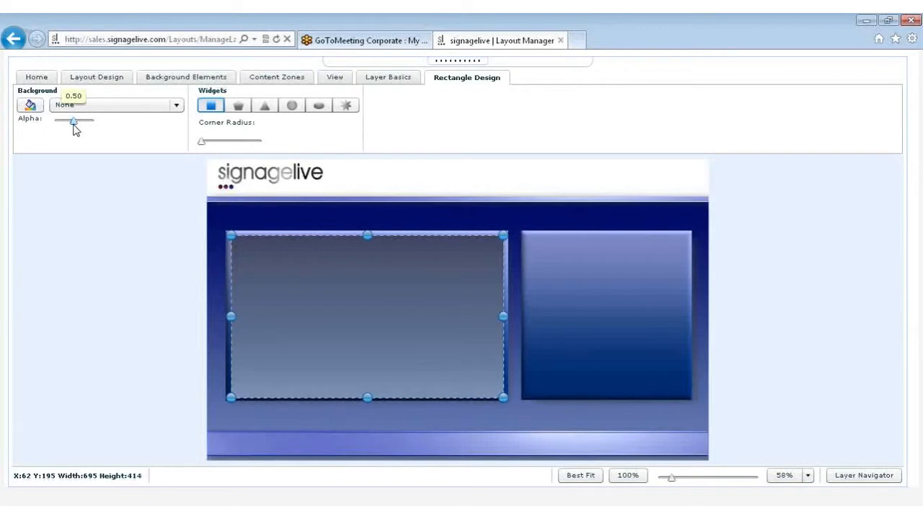
drag(75, 129, 69, 128)
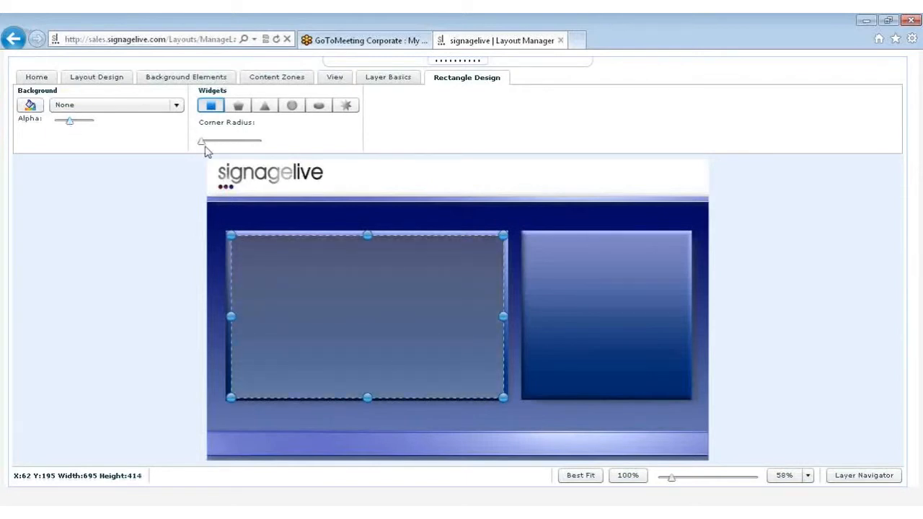
drag(203, 144, 221, 148)
drag(503, 235, 502, 234)
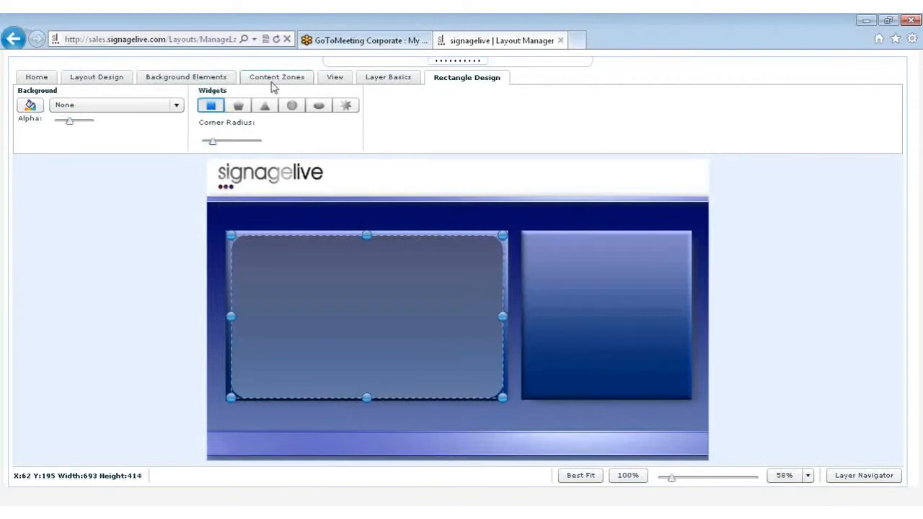
Delete the rounded rectangle from the layout
click(218, 84)
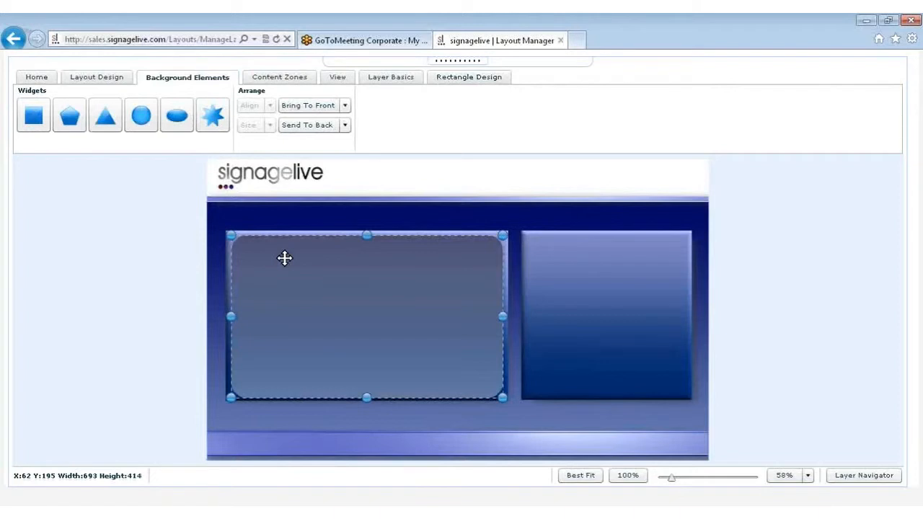
key(Delete)
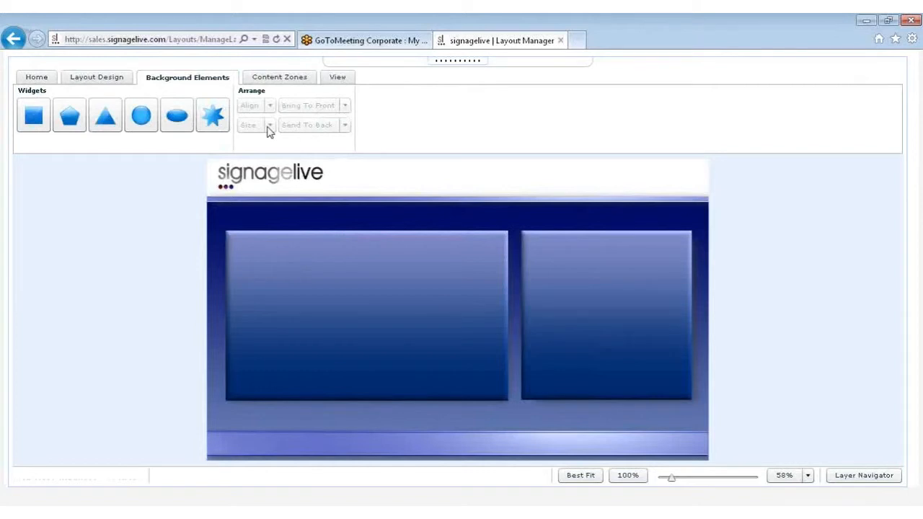
Add a schedulable content zone about 593 wide by 332 high on the large left panel
click(279, 81)
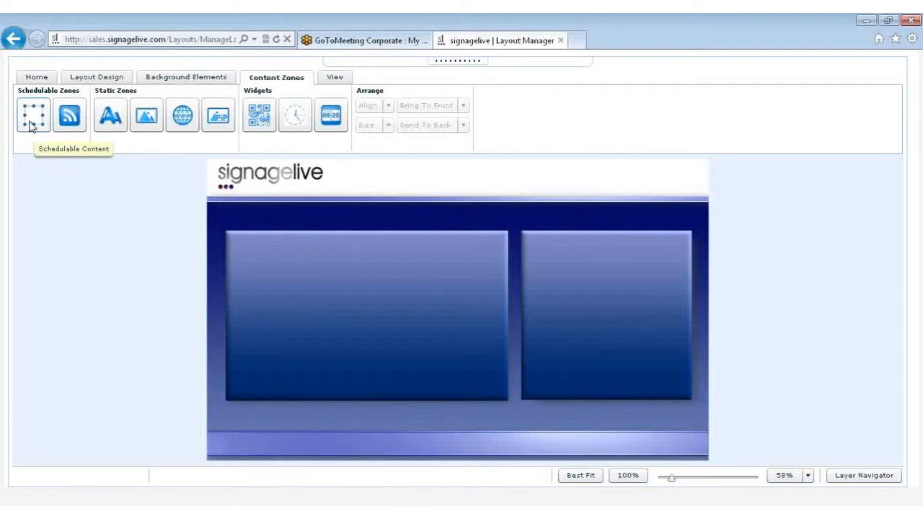
drag(31, 124, 259, 267)
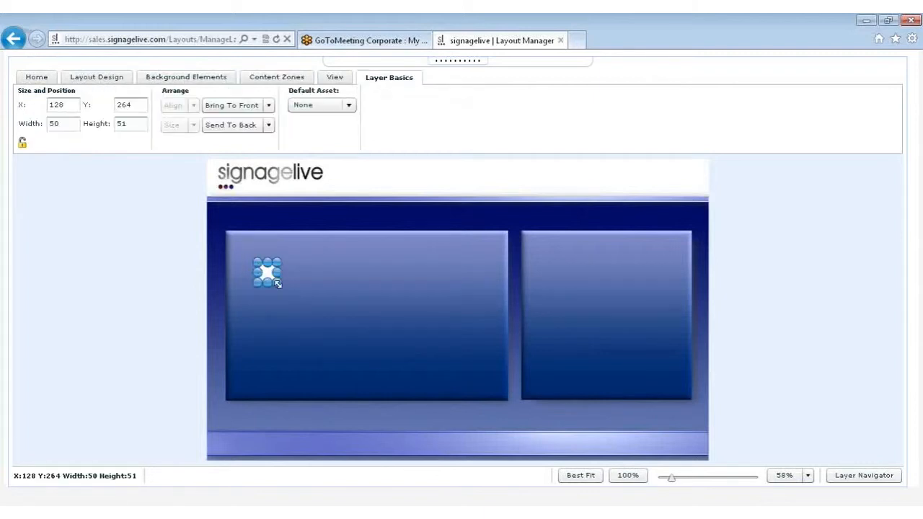
drag(278, 284, 491, 388)
Set the content zone's width to 710 and height to 410, and move it to about X 47, Y 196 over the left panel
click(63, 105)
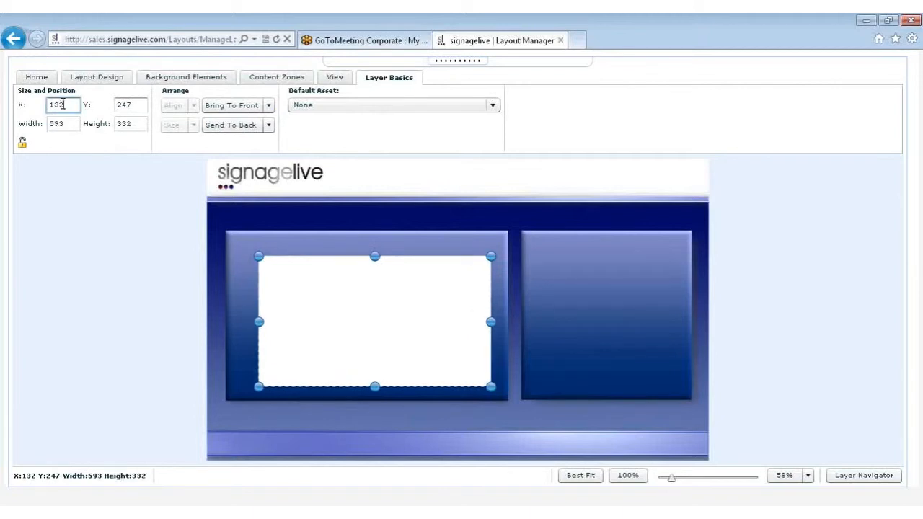
click(137, 106)
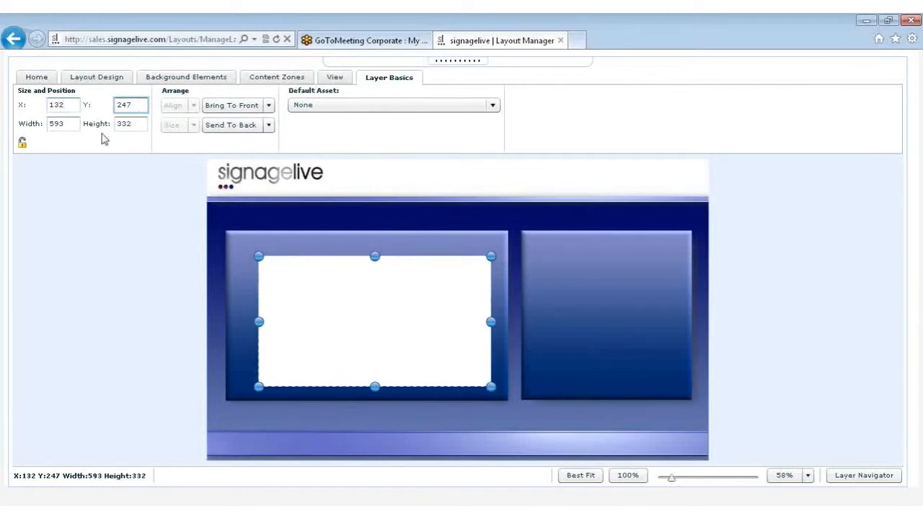
double_click(72, 124)
key(BackSpace)
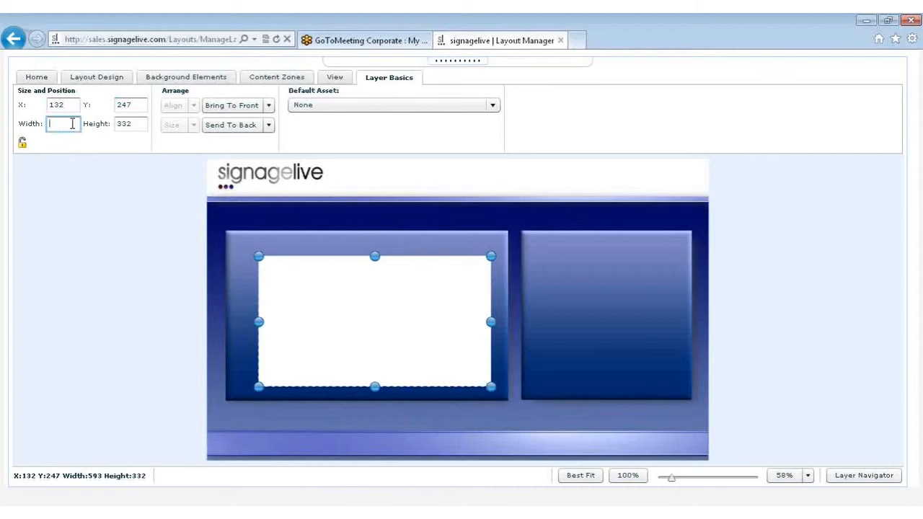
text(710)
click(140, 126)
key(BackSpace)
key(BackSpace)
key(BackSpace)
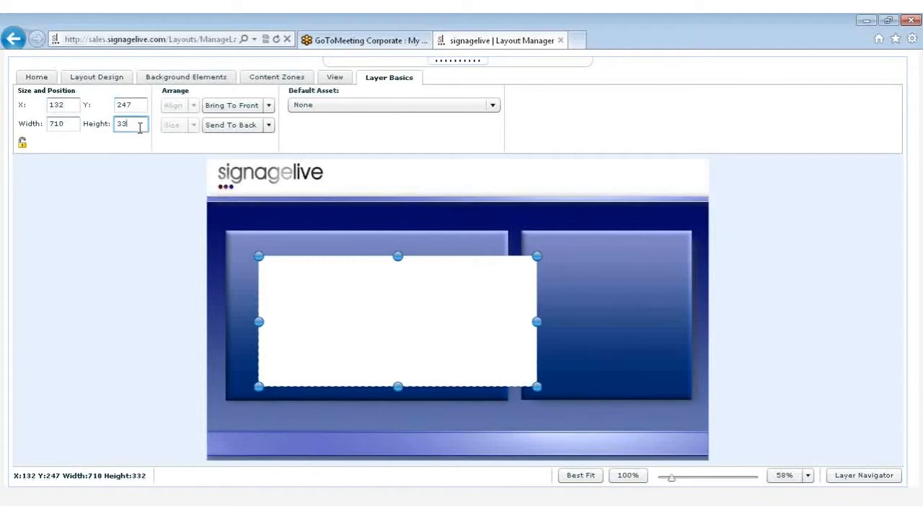
text(410)
key(Return)
click(272, 221)
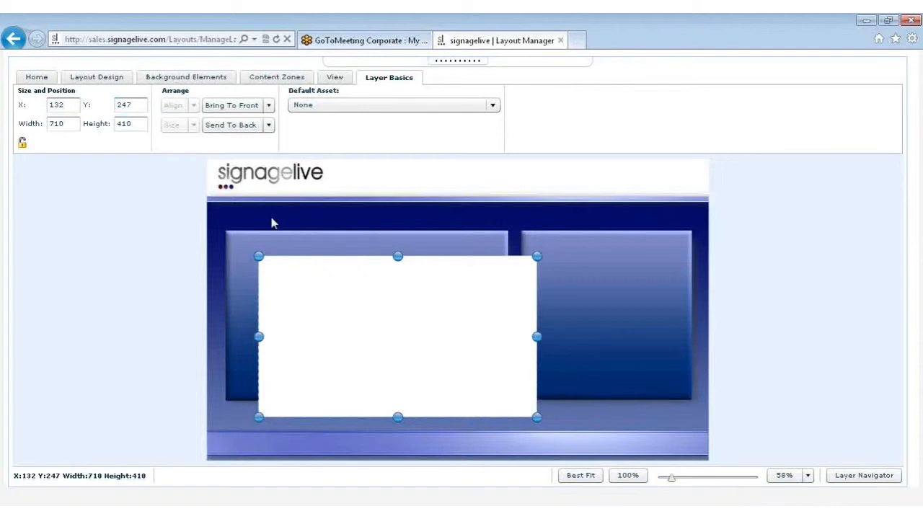
drag(363, 280, 332, 262)
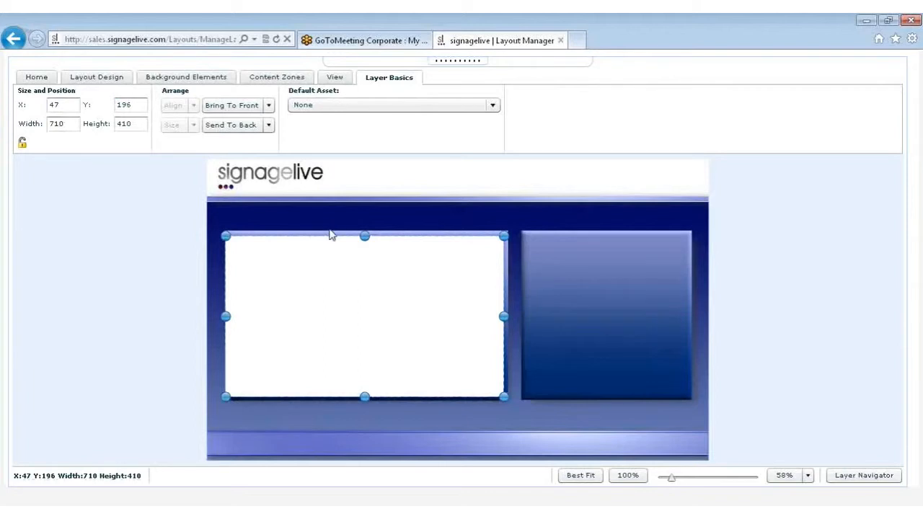
Choose 01_classes.mp4 as the content zone's default asset
click(315, 108)
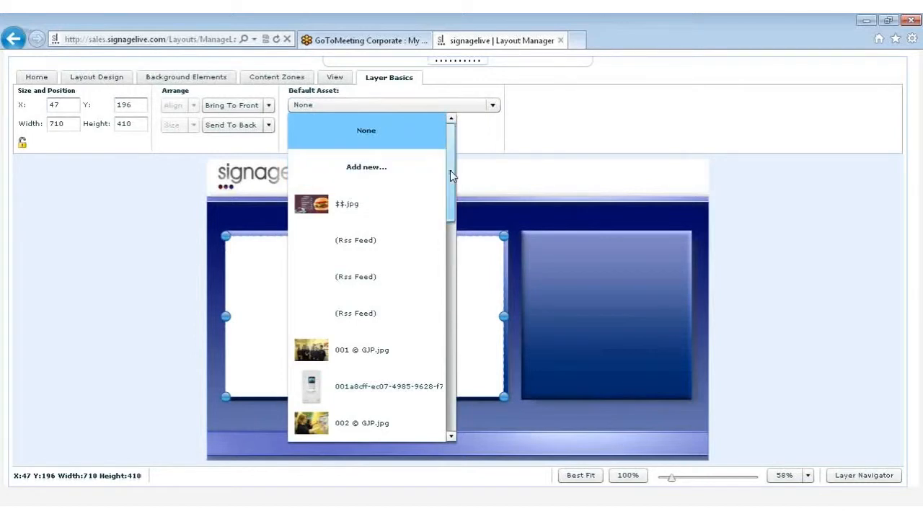
drag(444, 172, 447, 323)
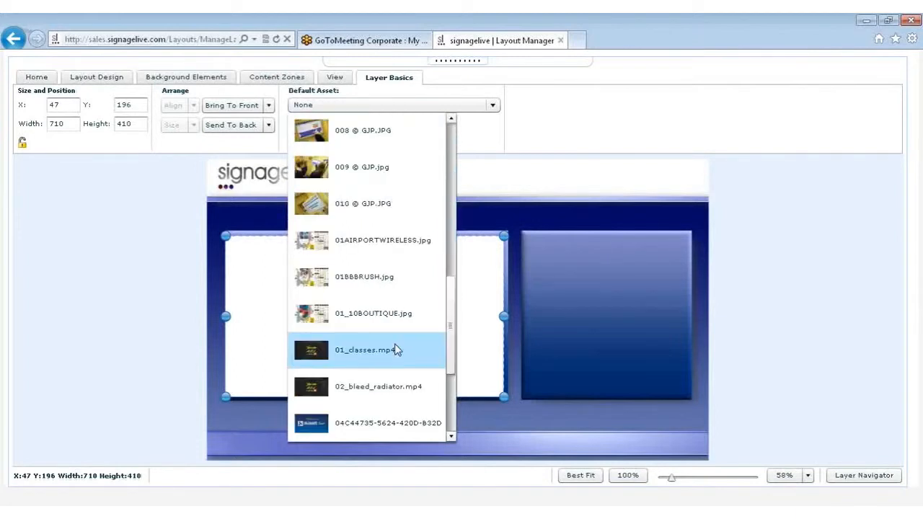
click(395, 348)
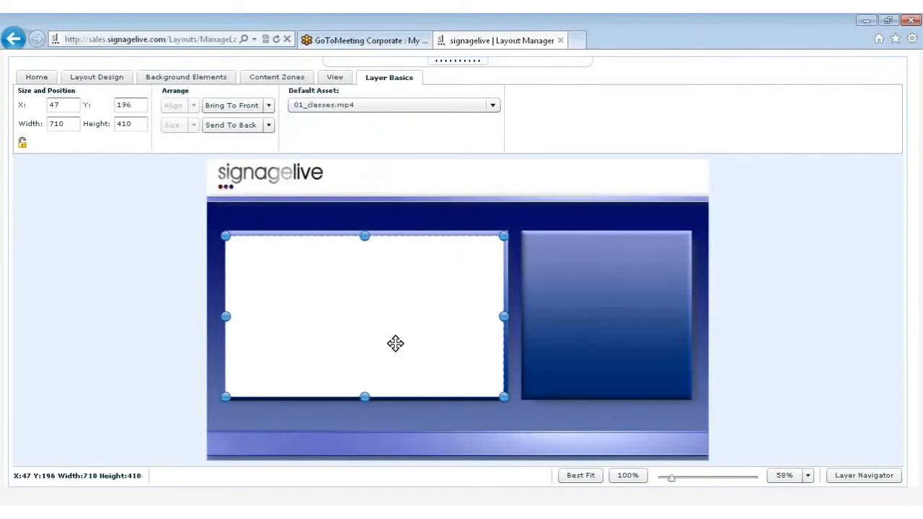
Add a schedulable RSS zone across the full width of the layout's lower strip, about 1278 by 49 at X 0, Y 697
click(276, 79)
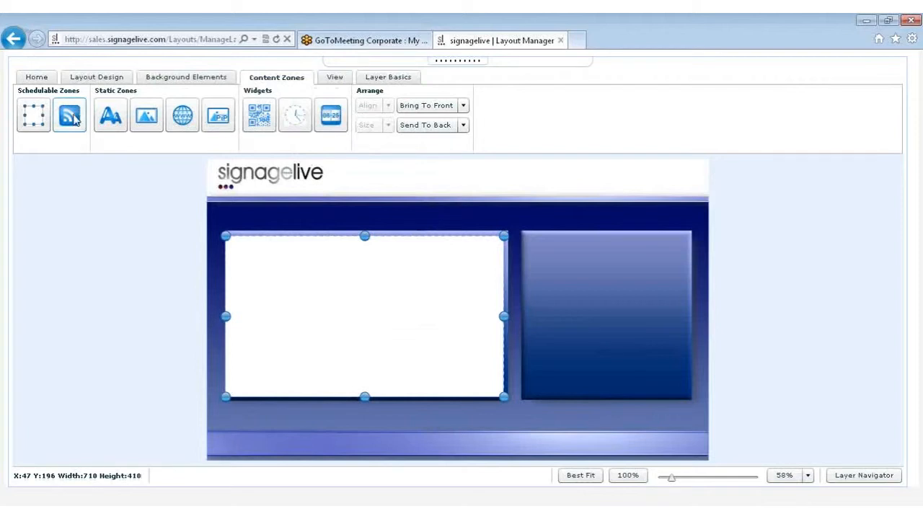
drag(75, 121, 238, 446)
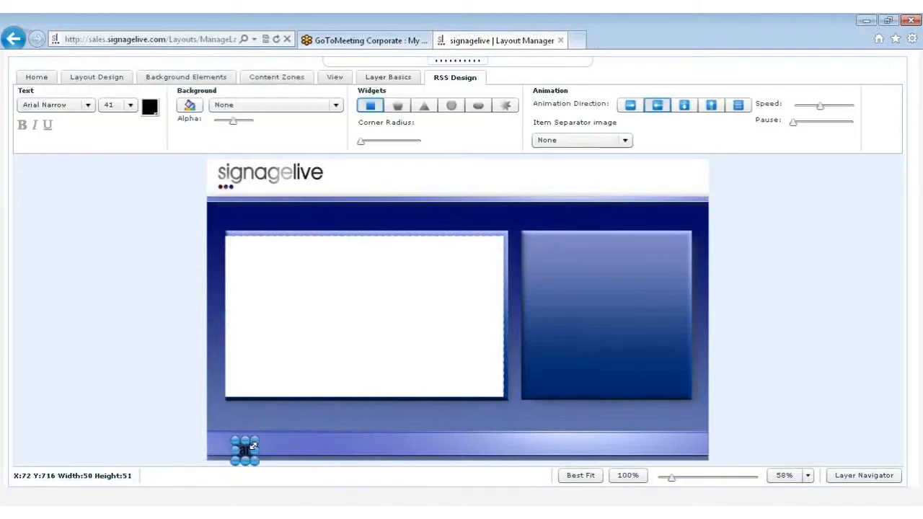
drag(650, 316, 706, 322)
drag(380, 448, 382, 443)
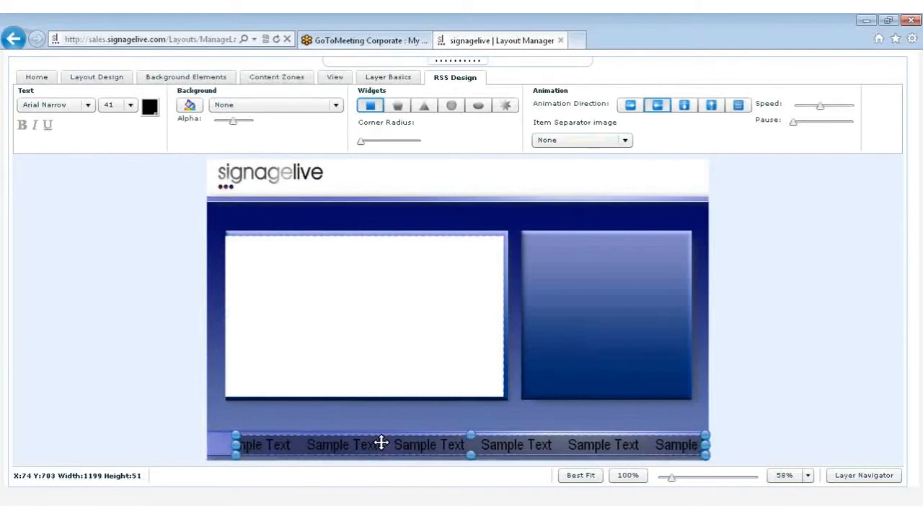
drag(237, 445, 206, 446)
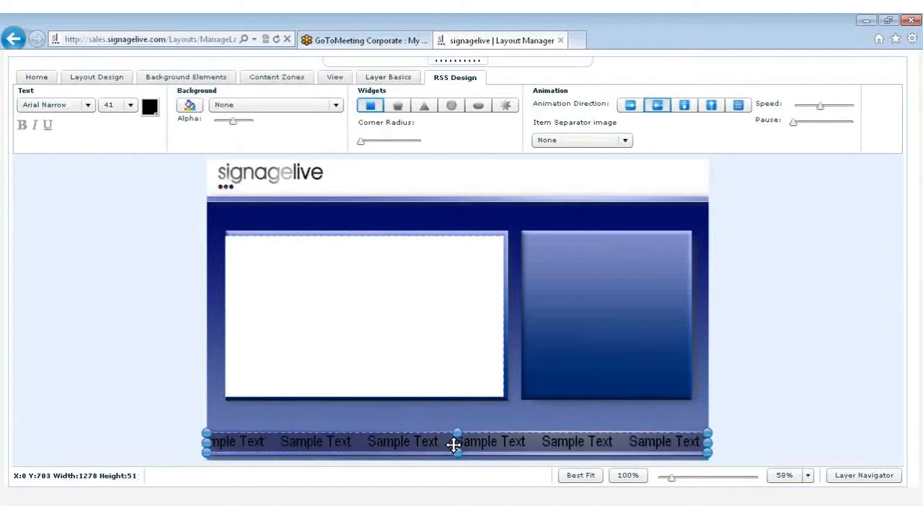
drag(454, 445, 455, 445)
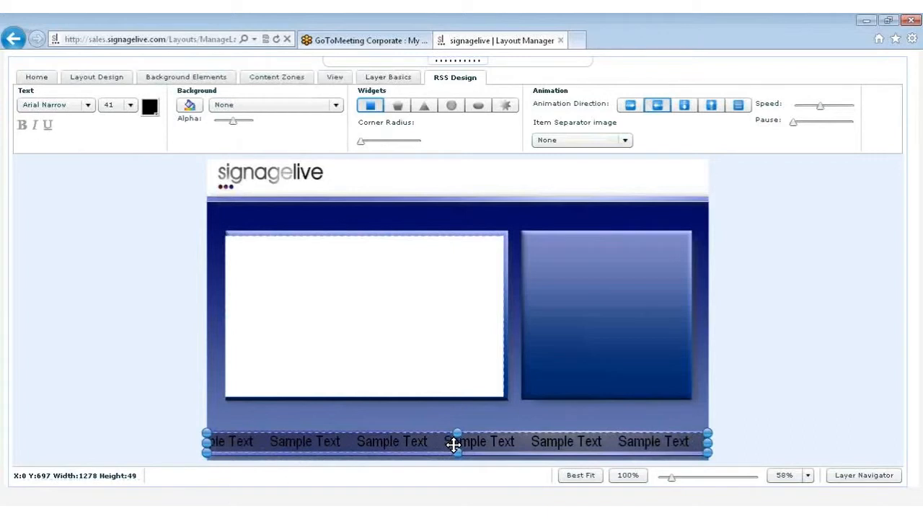
Set the RSS zone's text to size 40 in grey 999999
click(88, 106)
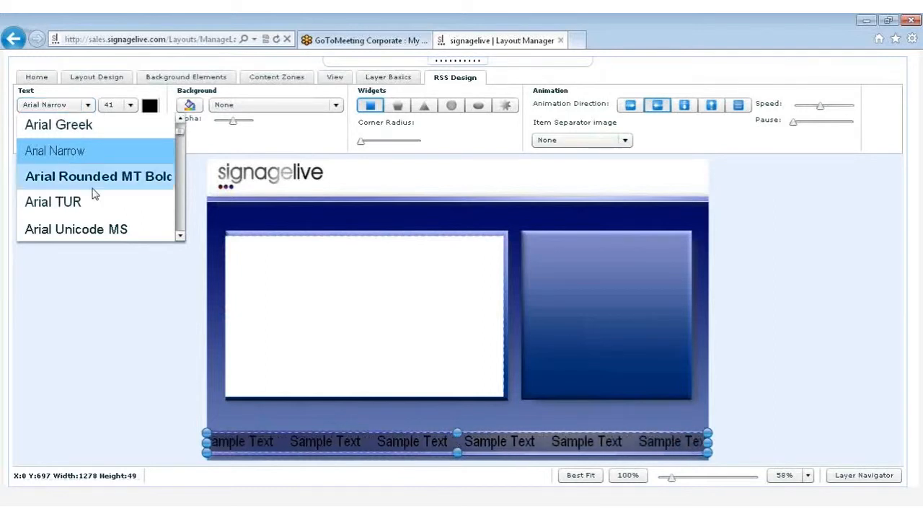
click(130, 106)
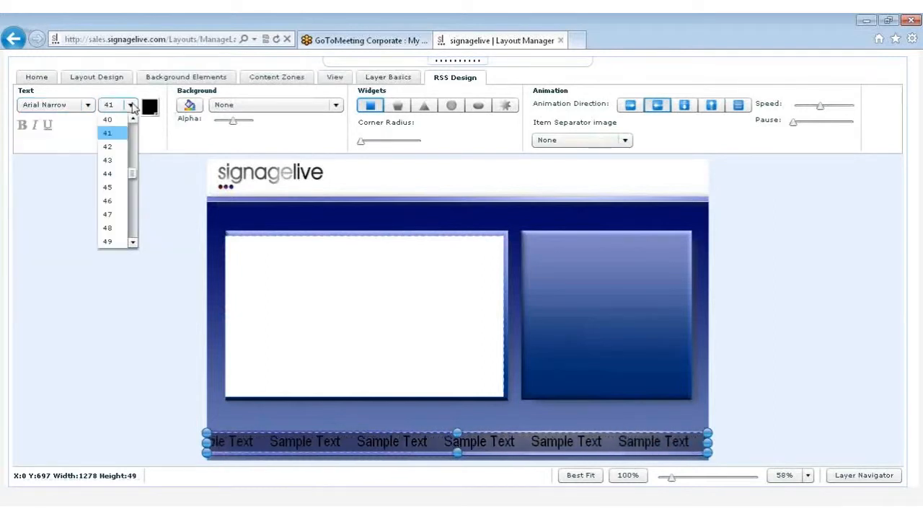
click(133, 119)
click(133, 119)
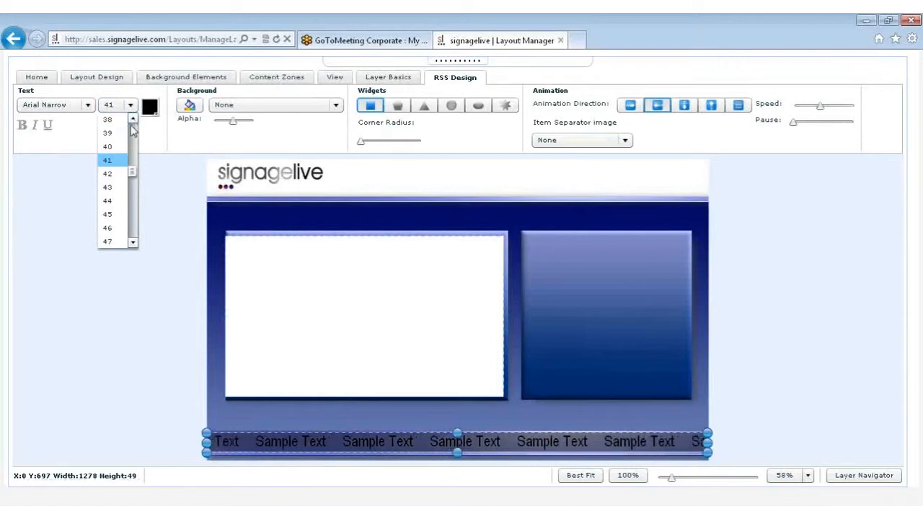
click(116, 146)
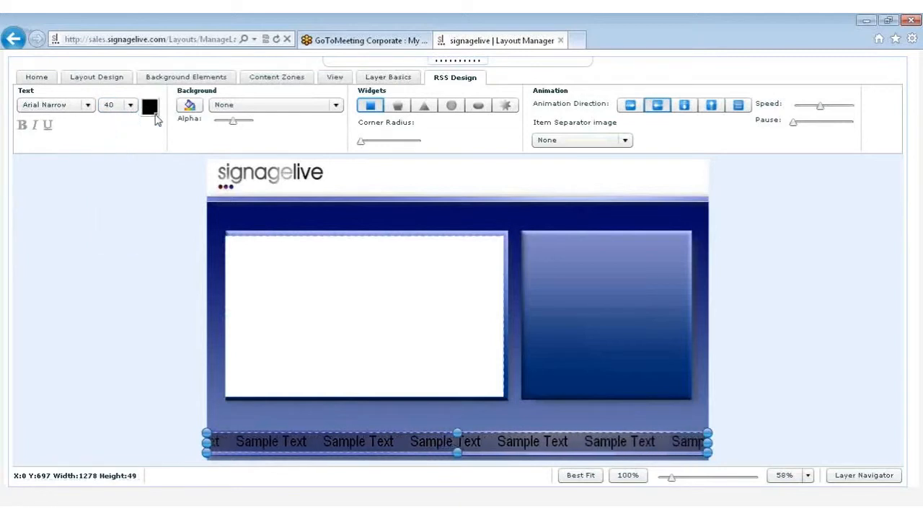
click(153, 111)
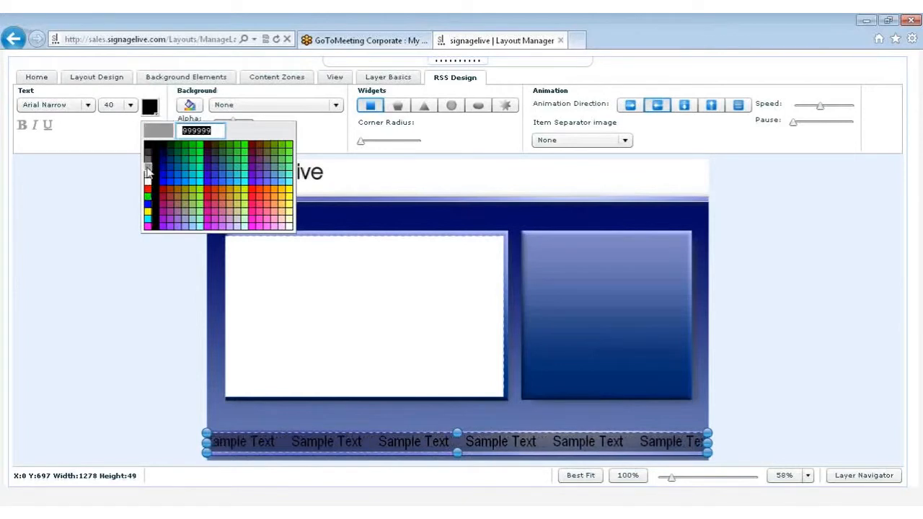
click(148, 171)
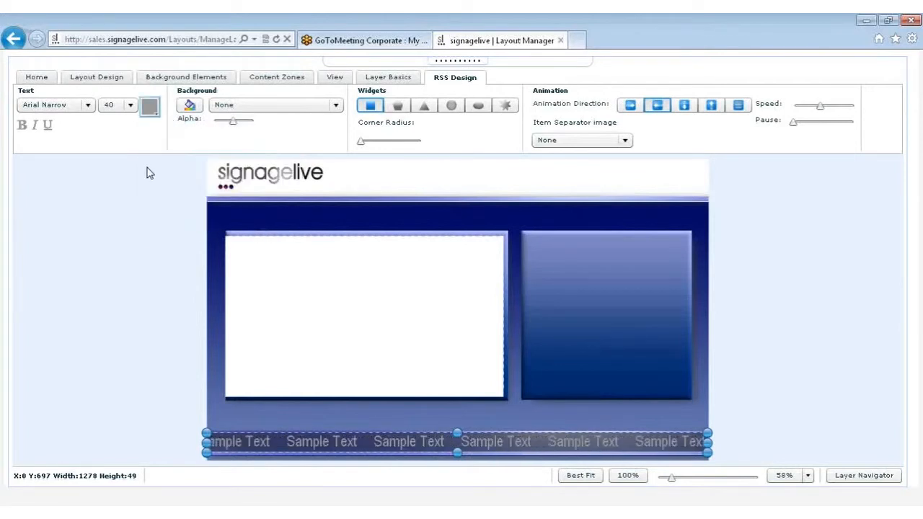
Make the RSS zone's background fully transparent with alpha 0.00 and set its text colour to black 000000
drag(232, 123, 213, 127)
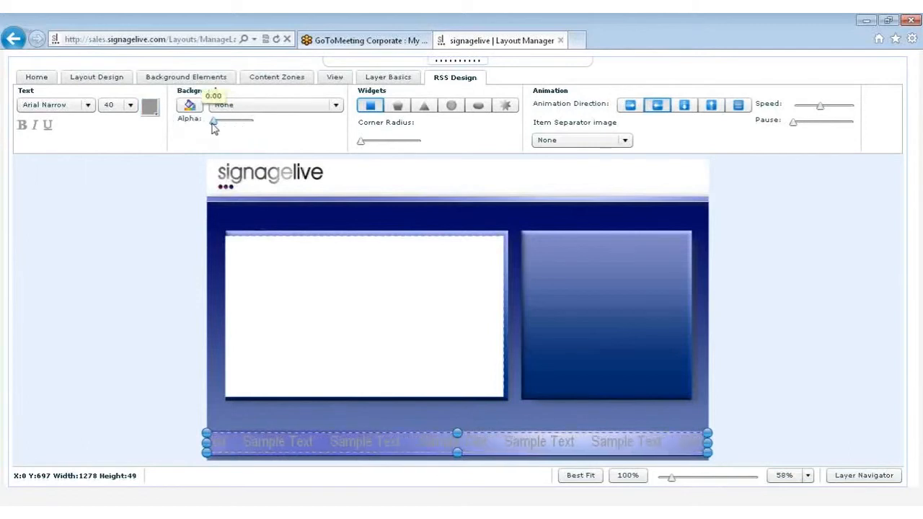
click(150, 108)
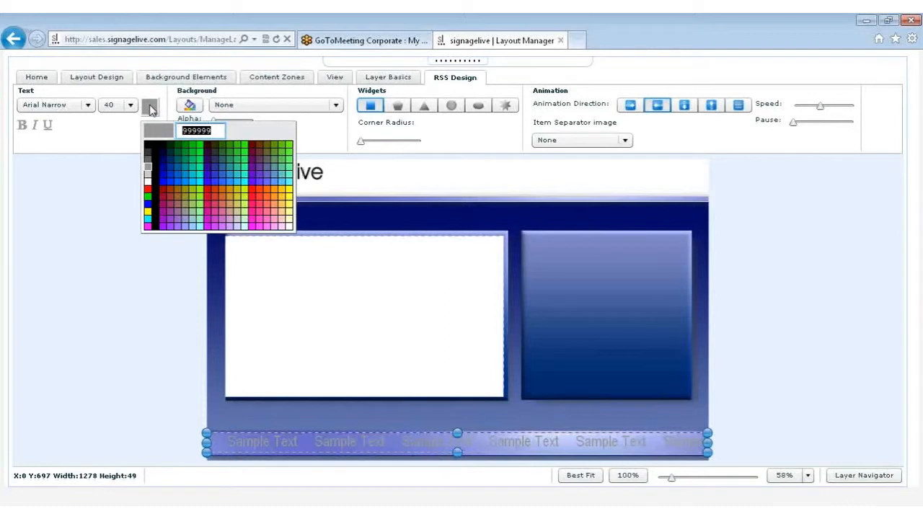
click(148, 147)
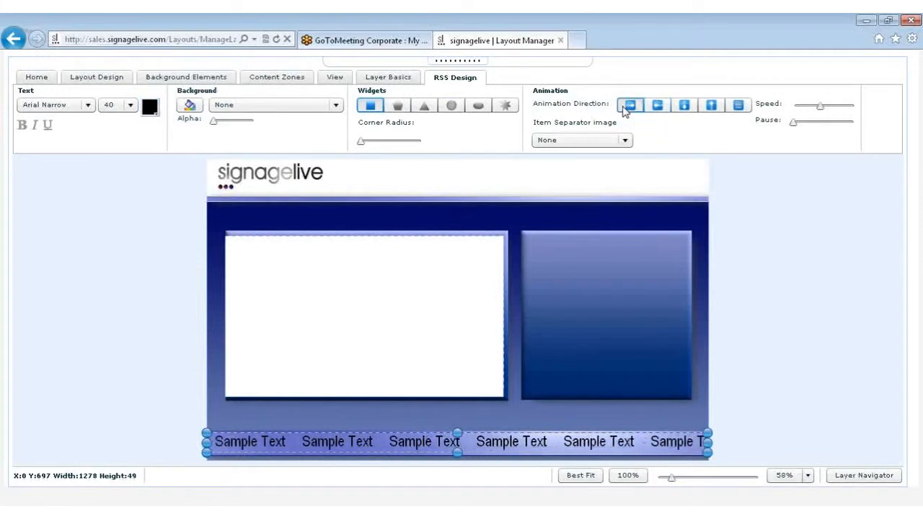
Set the RSS text's animation direction to scroll towards the left
click(656, 107)
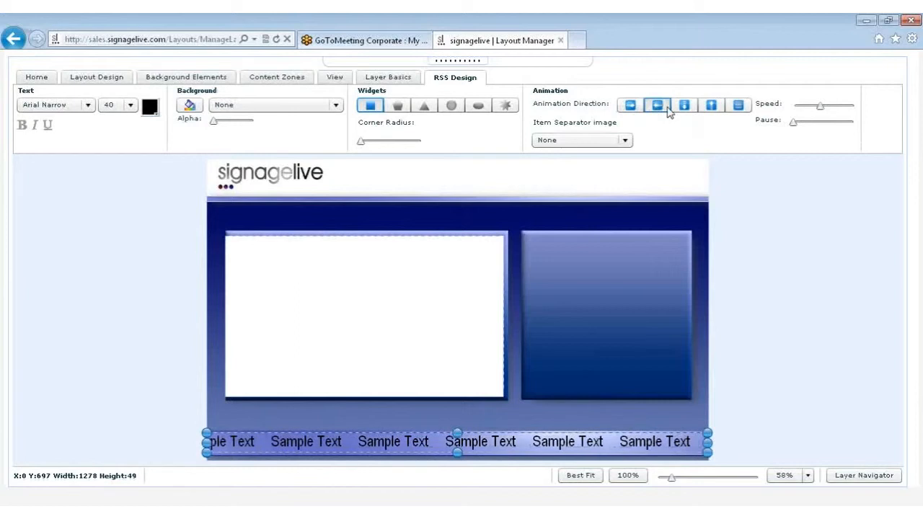
Try the top-to-bottom, bottom-to-top and last remaining animation options on the RSS text, and return it to scrolling left
click(686, 106)
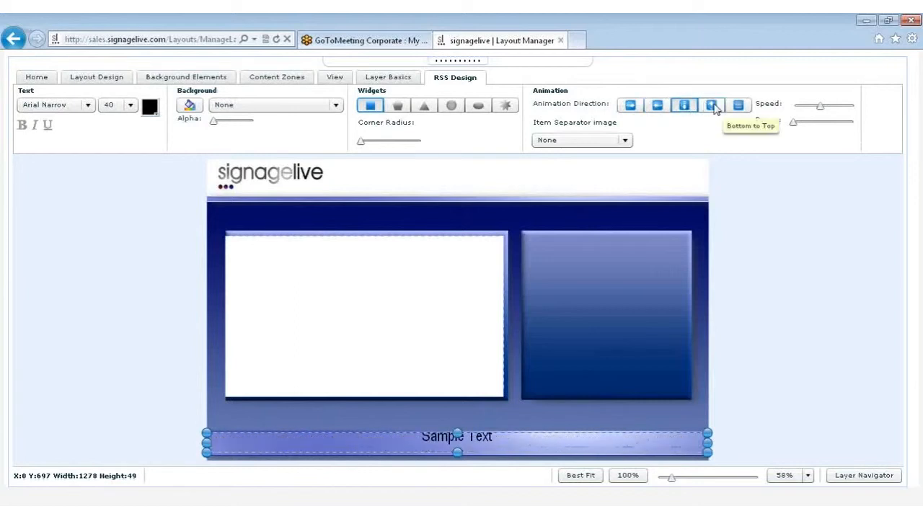
click(712, 106)
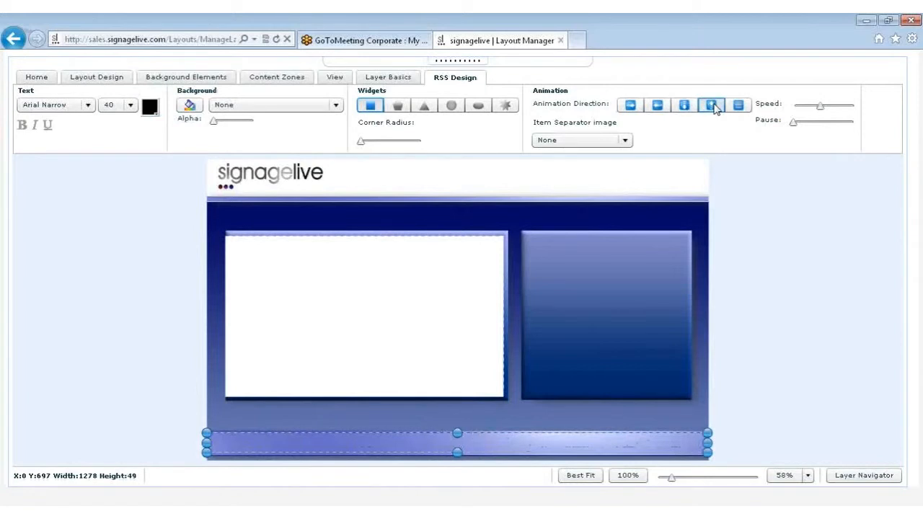
click(737, 107)
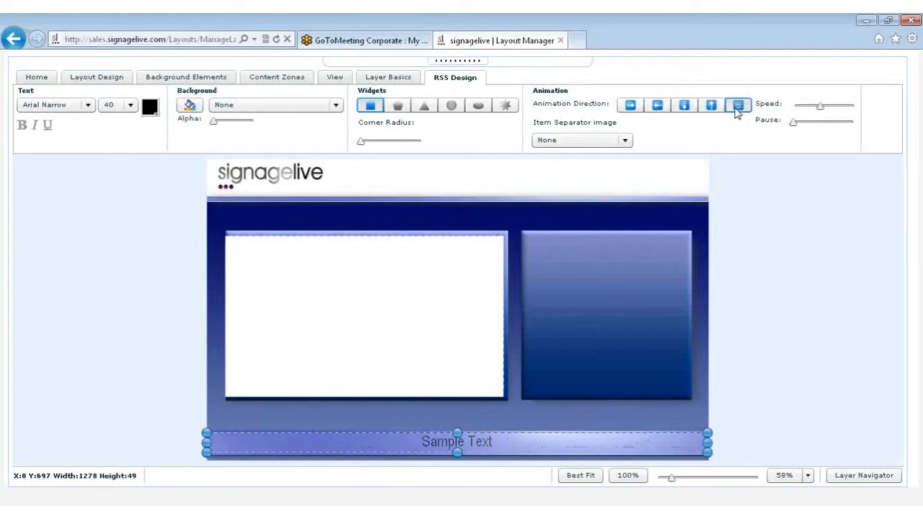
click(657, 106)
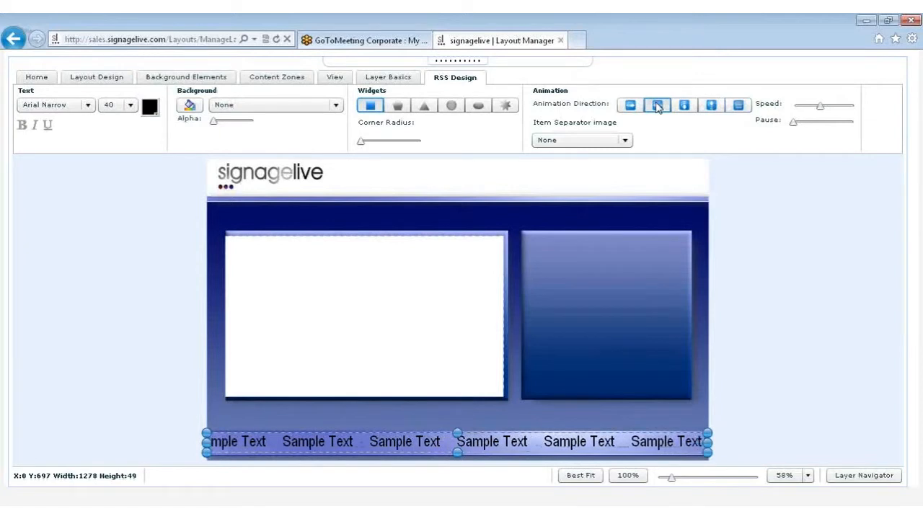
Set dots1.gif as the separator image between the RSS zone's items
click(626, 140)
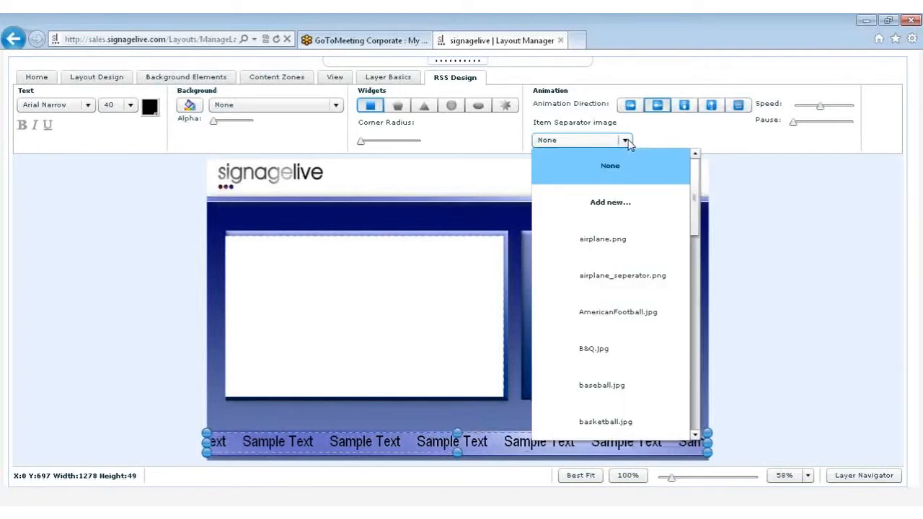
drag(697, 193, 699, 292)
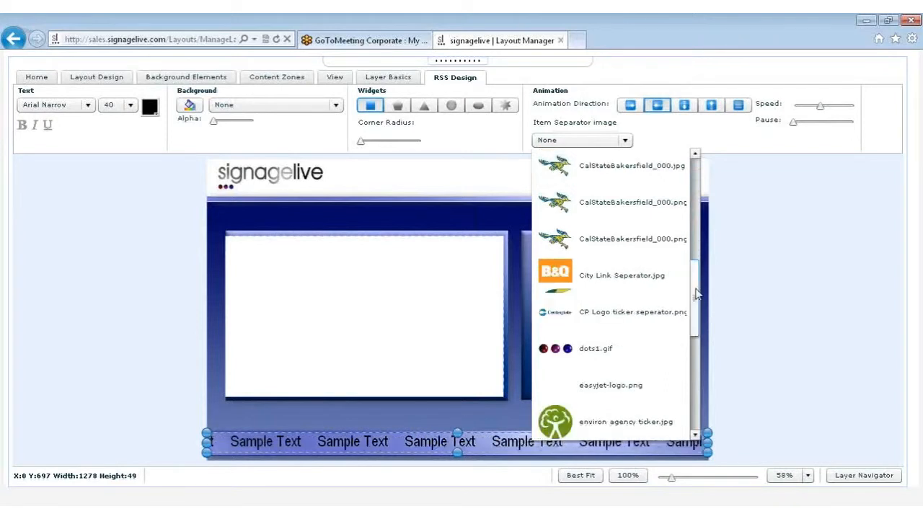
click(604, 349)
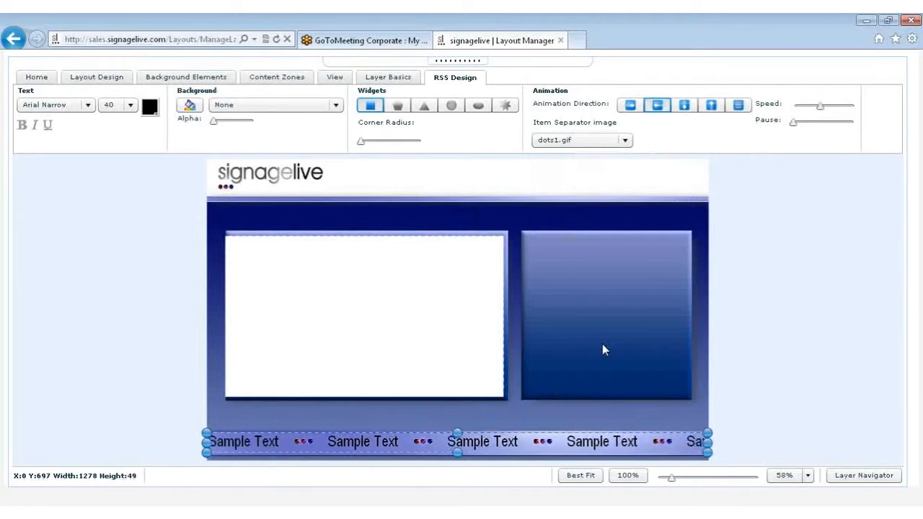
click(601, 142)
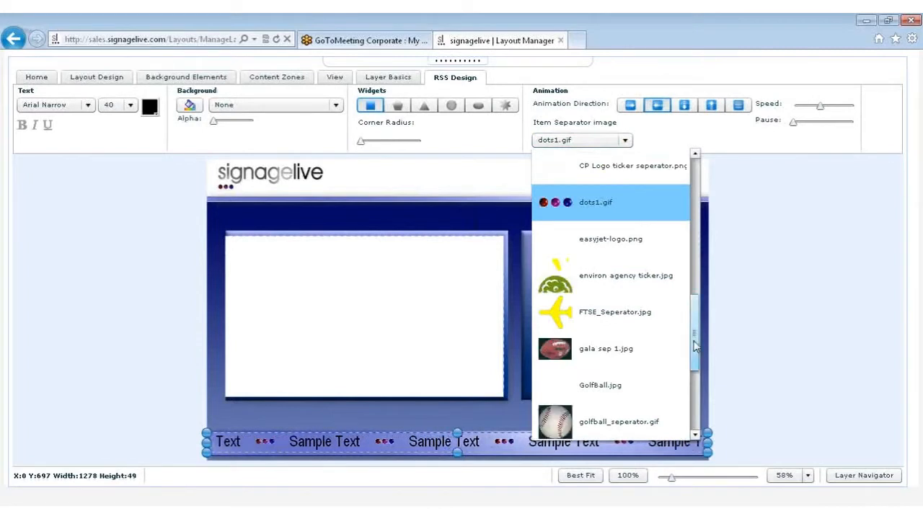
drag(694, 347, 678, 172)
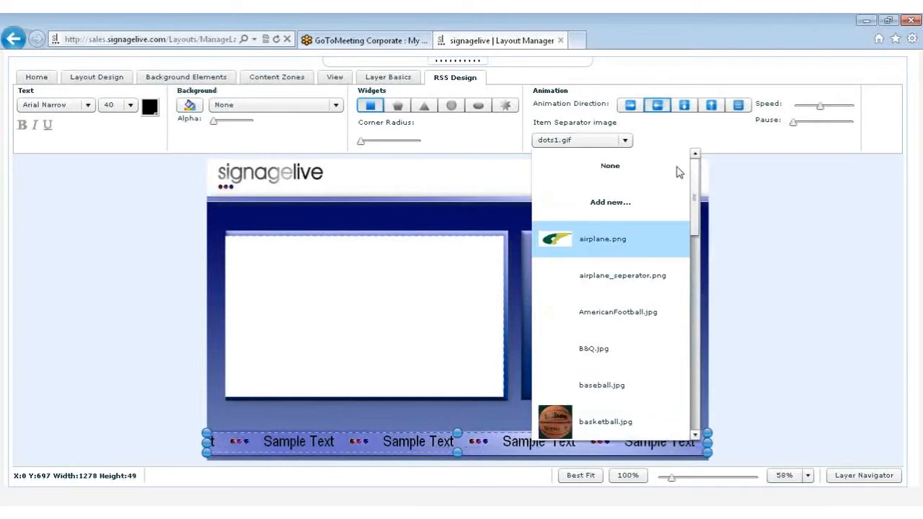
click(629, 205)
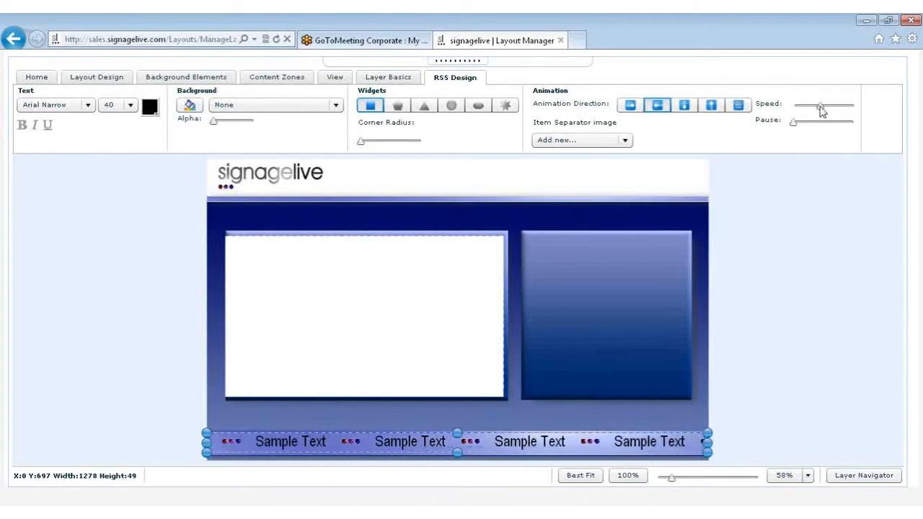
Adjust the RSS text's animation speed and pause, setting both to about a fifth of their ranges
drag(821, 108, 836, 123)
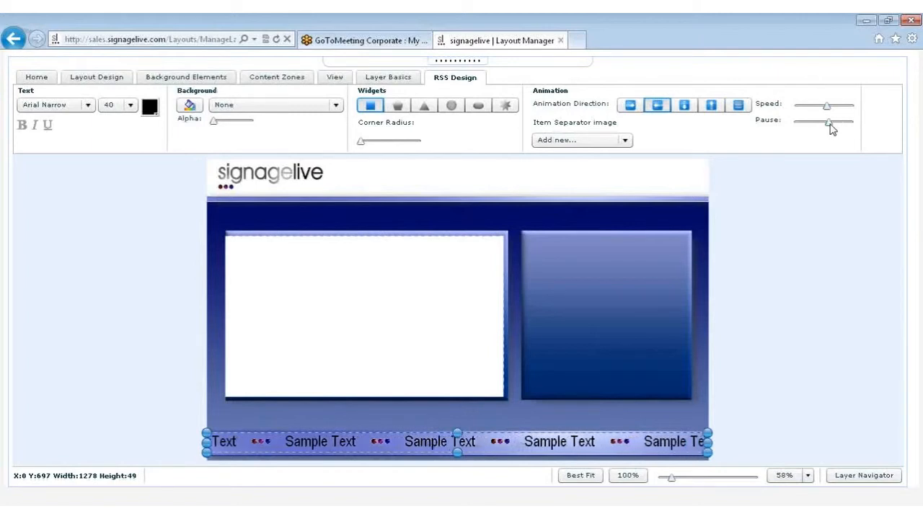
drag(831, 128, 816, 127)
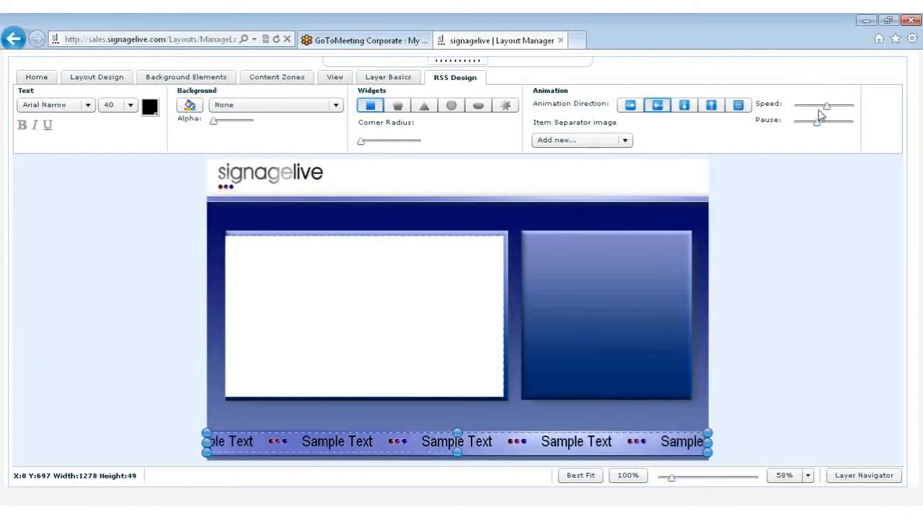
drag(826, 110, 805, 128)
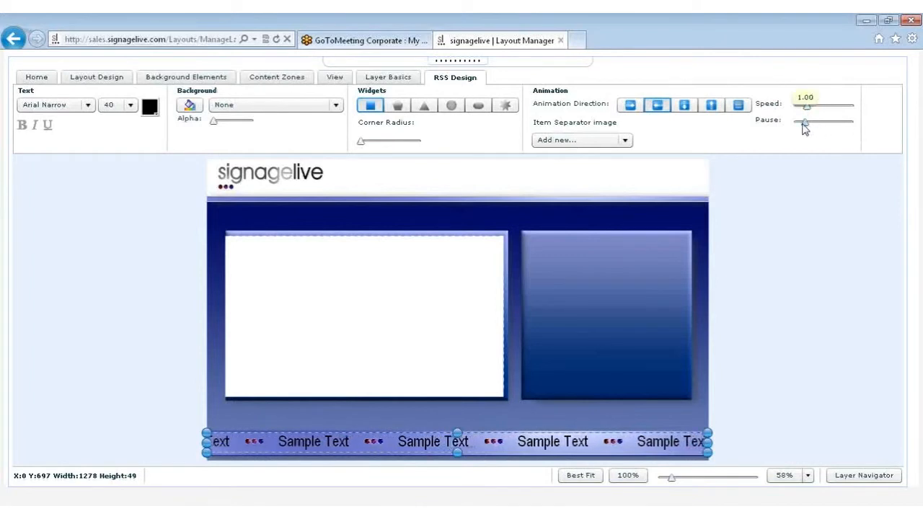
Add a static text zone across the upper part of the layout's right-hand blue box, about 388 by 101 at X 831, Y 204
click(267, 83)
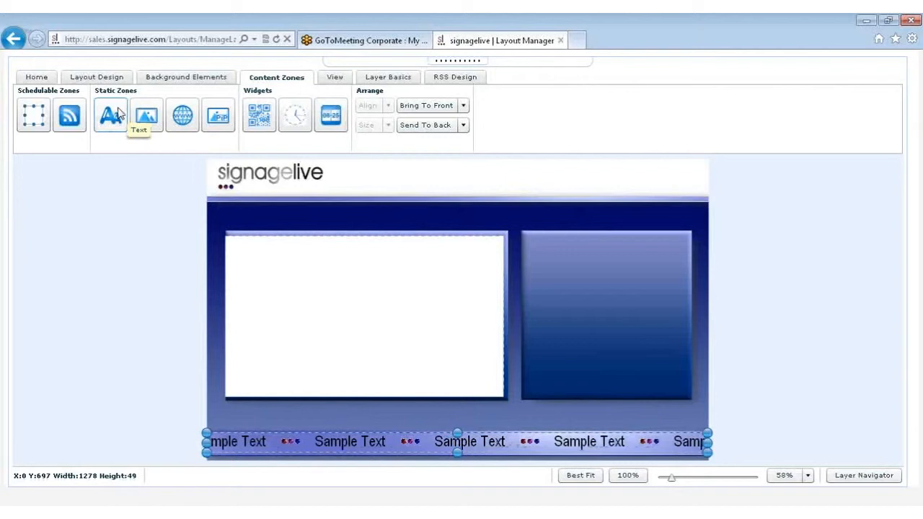
drag(119, 115, 561, 263)
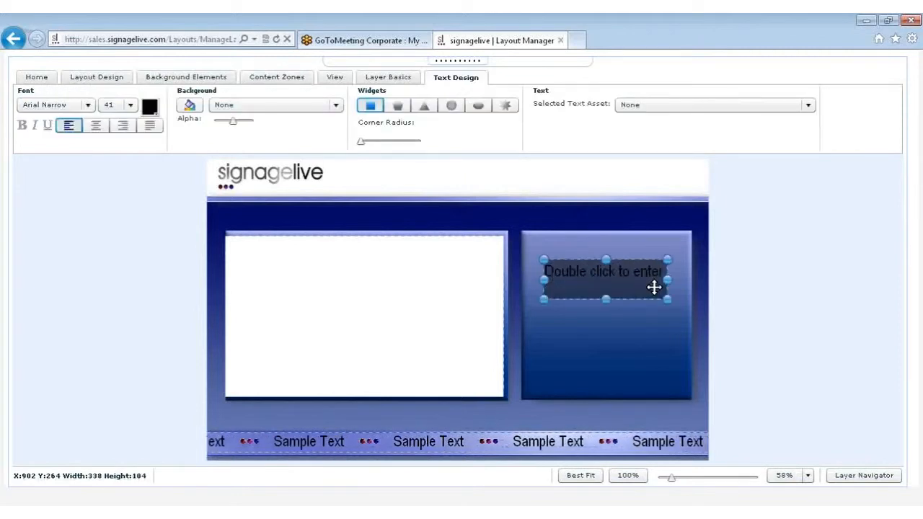
drag(654, 287, 684, 278)
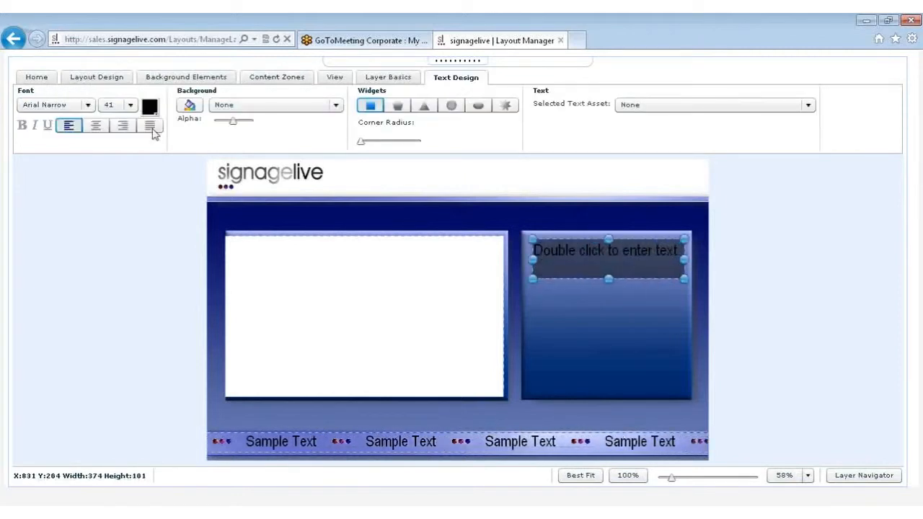
Set the text zone's font size to 40 and its colour to white FFFFFF, keeping Arial Narrow
click(75, 106)
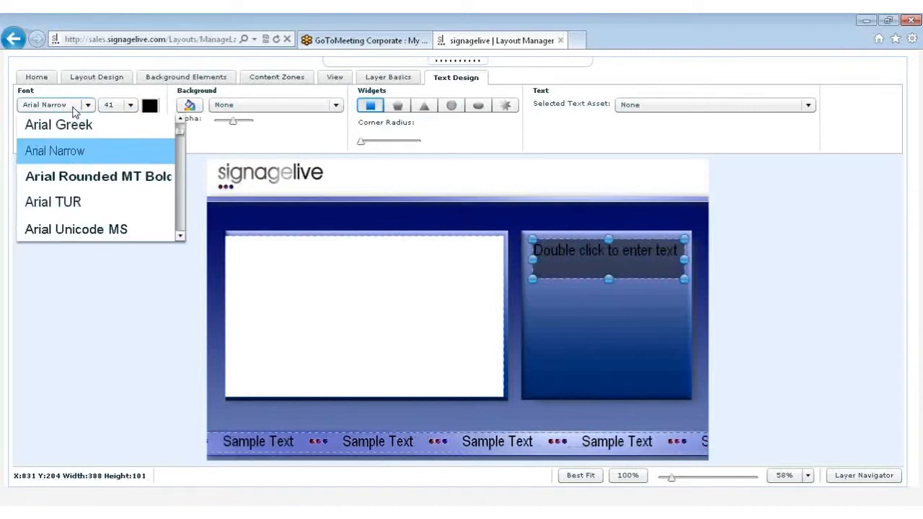
click(75, 108)
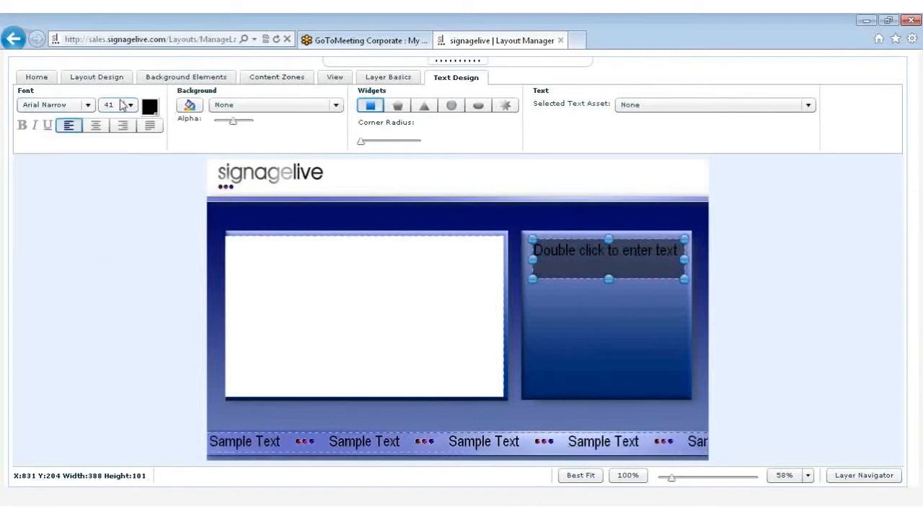
click(130, 106)
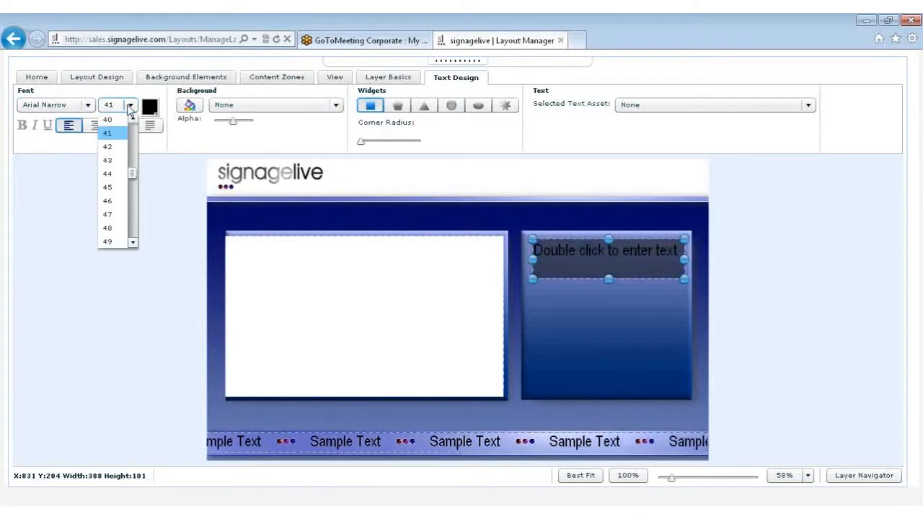
click(119, 120)
click(150, 106)
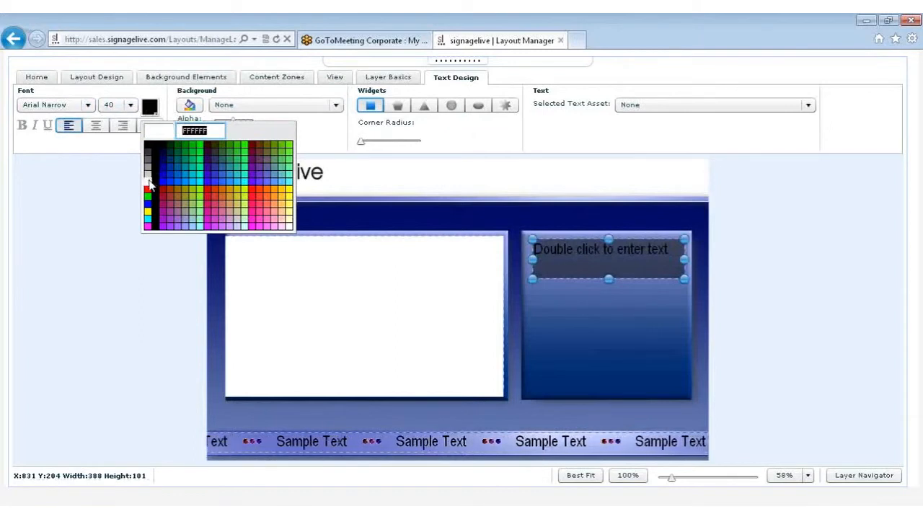
click(149, 185)
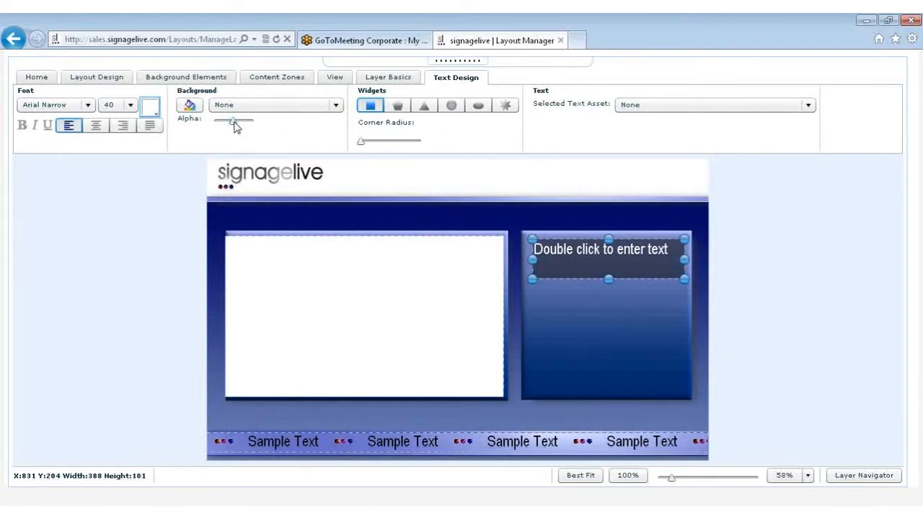
Make the text zone's background fully transparent and enter the text "Welcome" in the zone
click(191, 107)
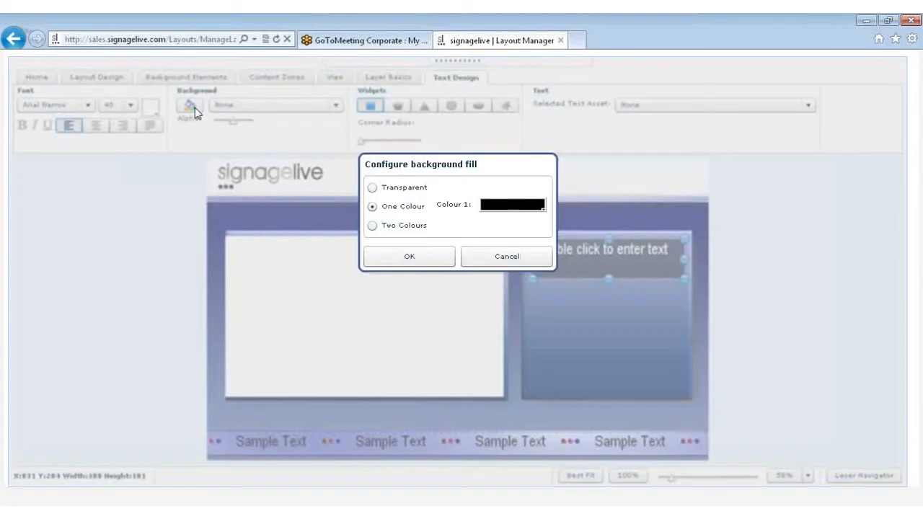
key(Escape)
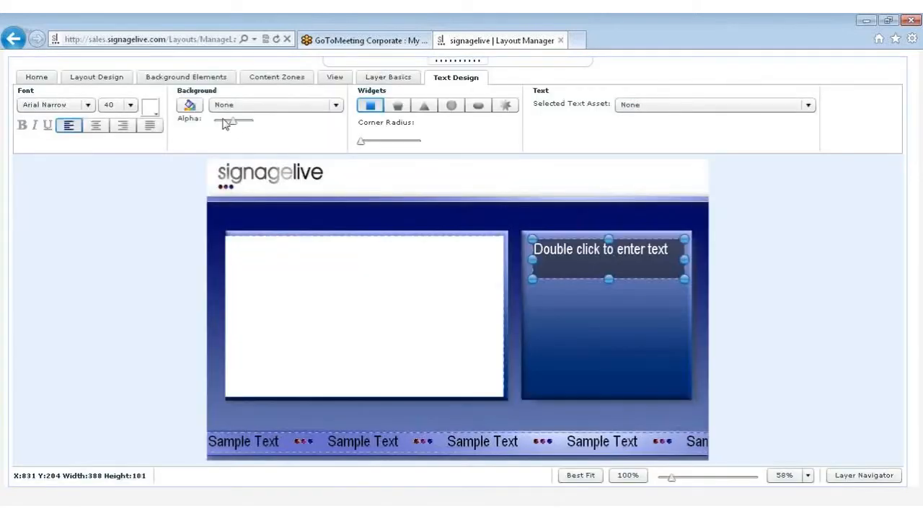
drag(233, 124, 213, 124)
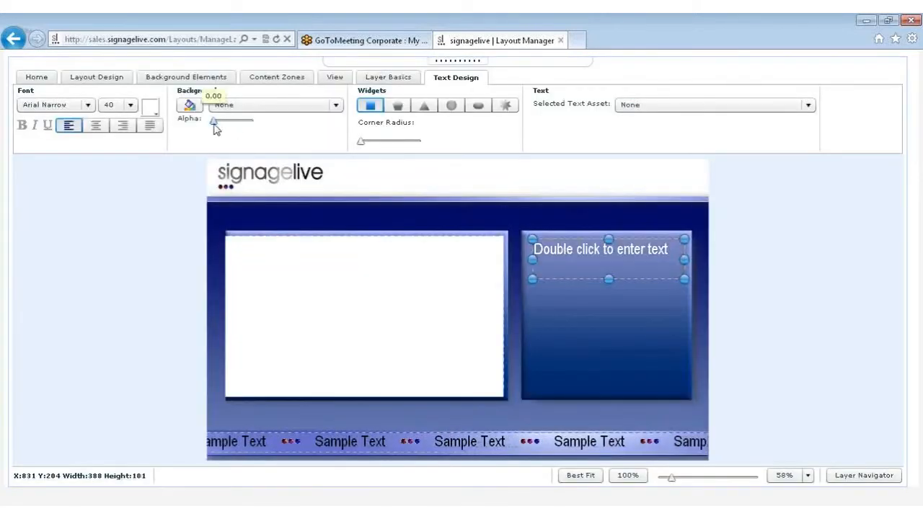
double_click(606, 256)
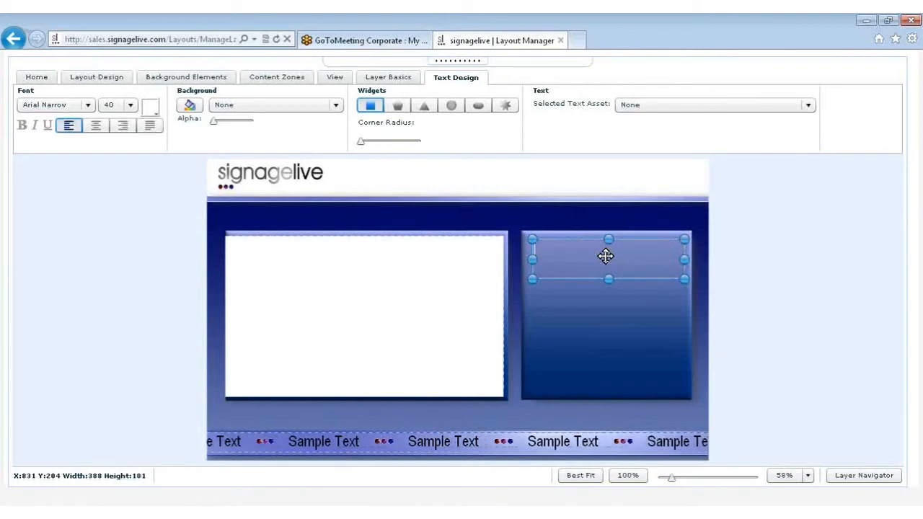
text(Welcome)
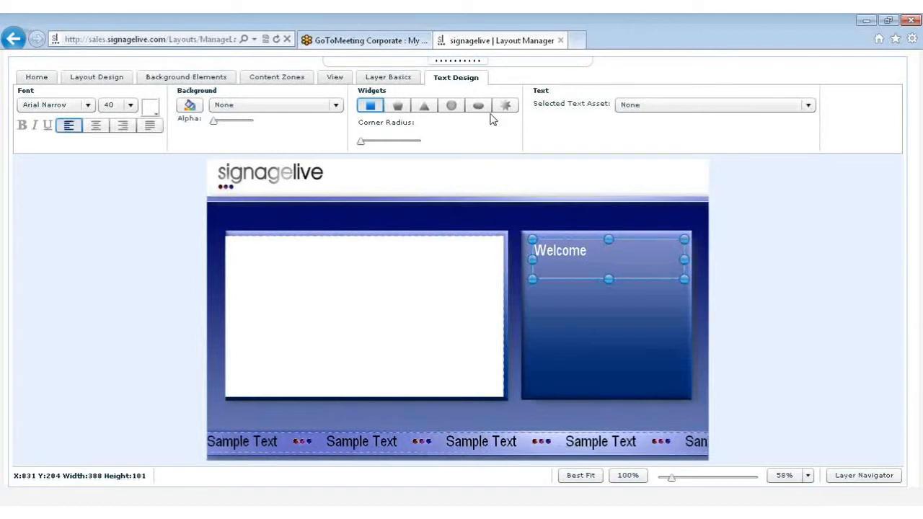
click(637, 108)
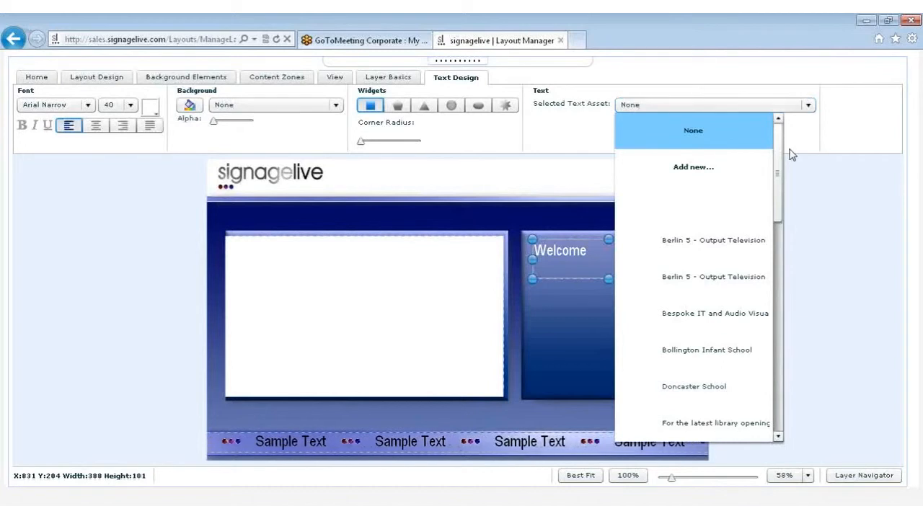
mouse_move(778, 157)
mouse_down()
mouse_move(777, 188)
mouse_move(777, 156)
mouse_up()
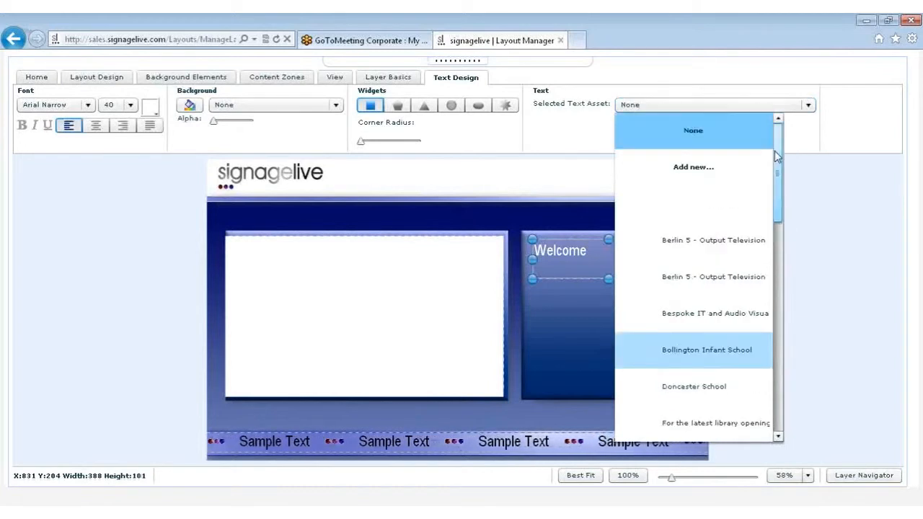
click(693, 166)
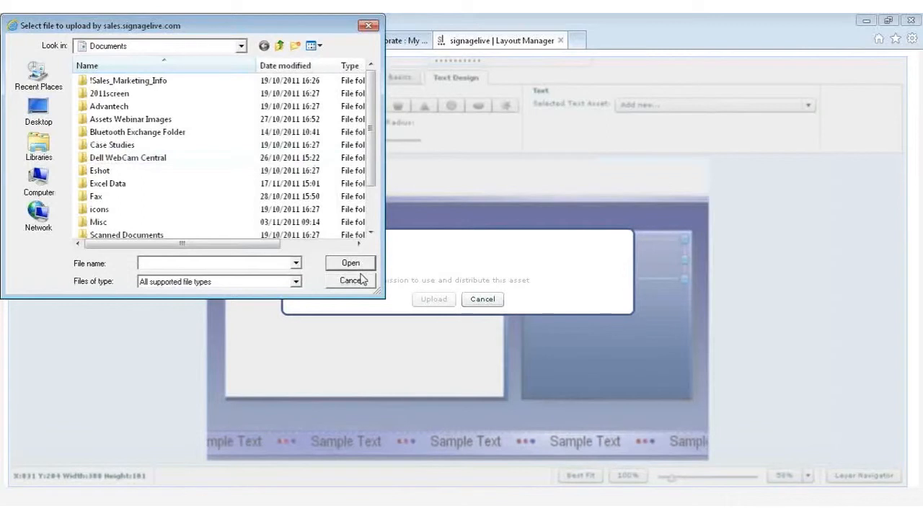
click(351, 280)
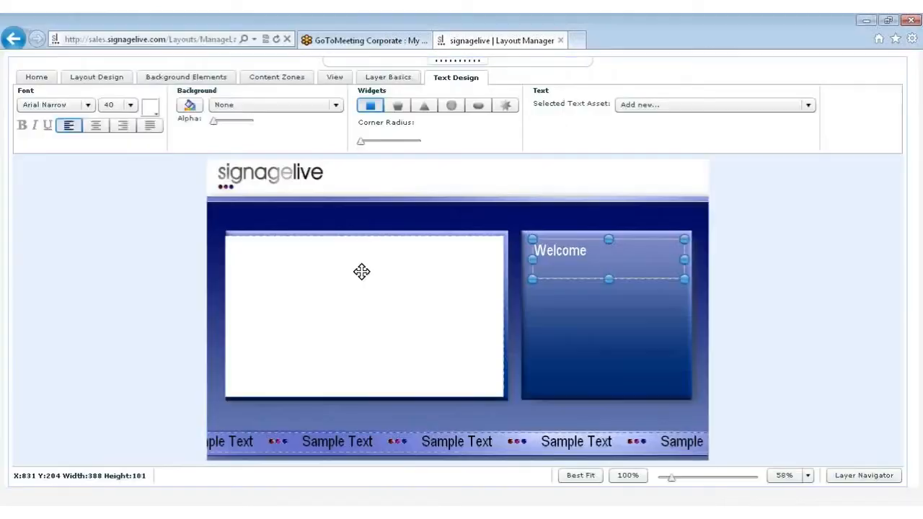
Add a static image zone below the Welcome text in the right-hand blue box, about 290 by 210 at X 907, Y 369
click(592, 309)
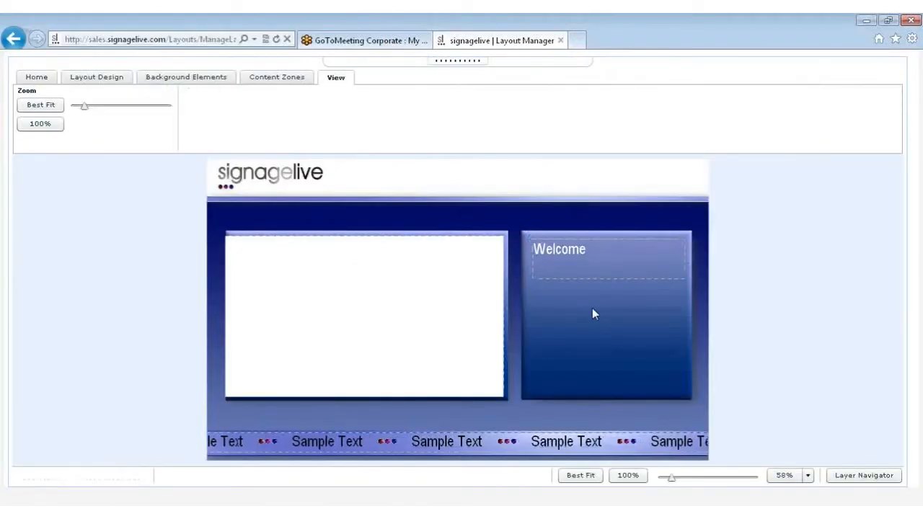
click(292, 79)
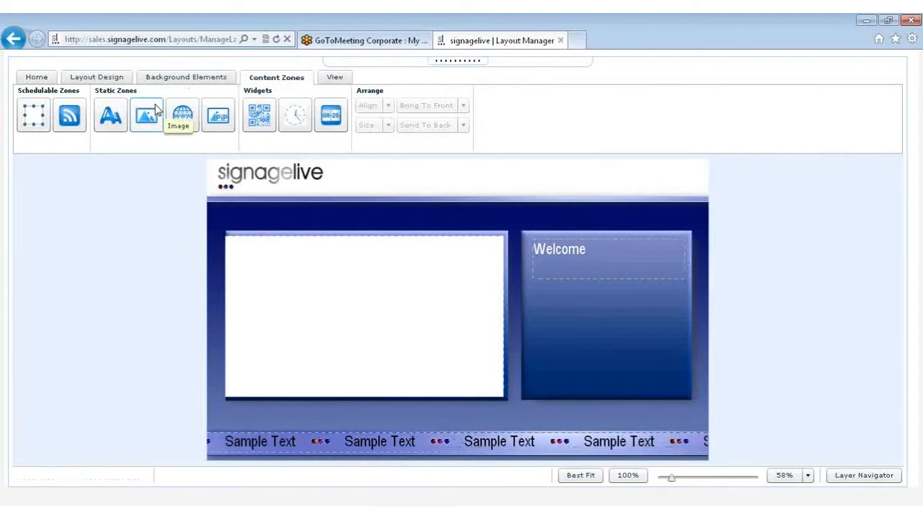
drag(156, 109, 676, 387)
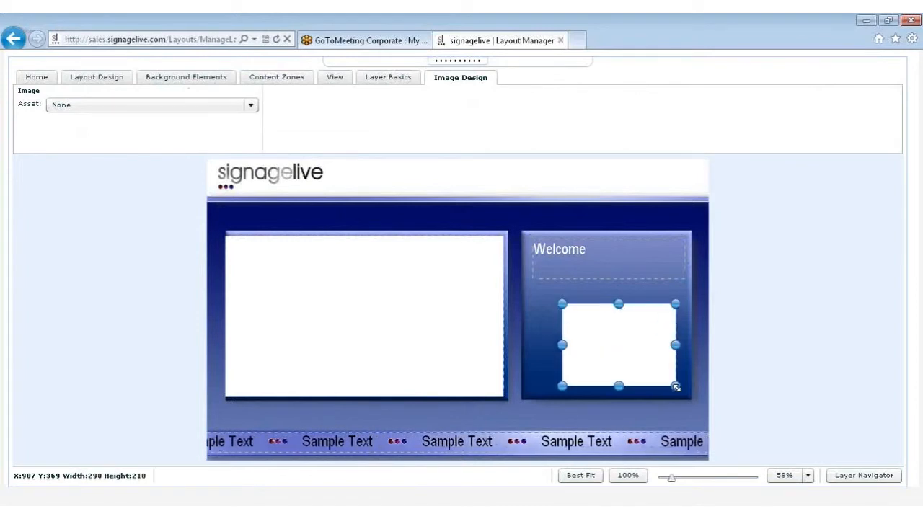
Assign the image 006 @ GJP.JPG to the static image zone and move the zone to about X 889, Y 336
click(211, 107)
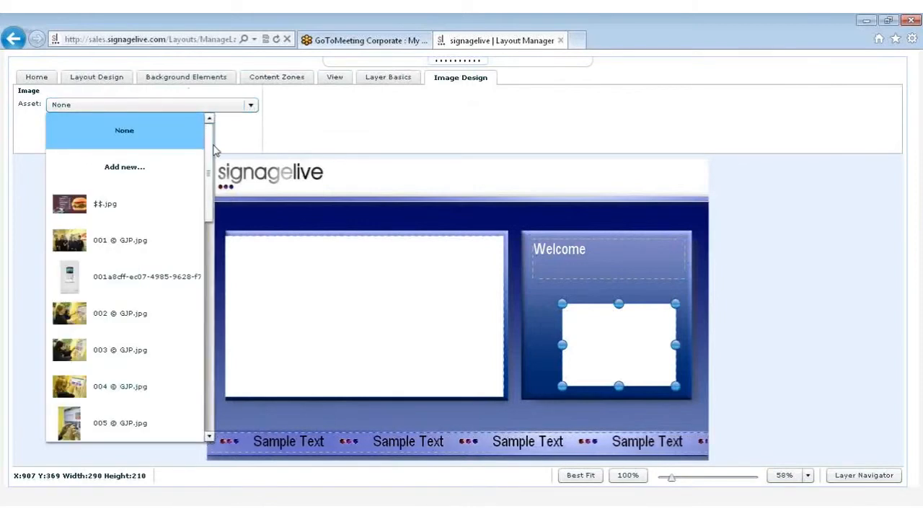
scroll(200, 267, down, 5)
scroll(200, 266, up, 1)
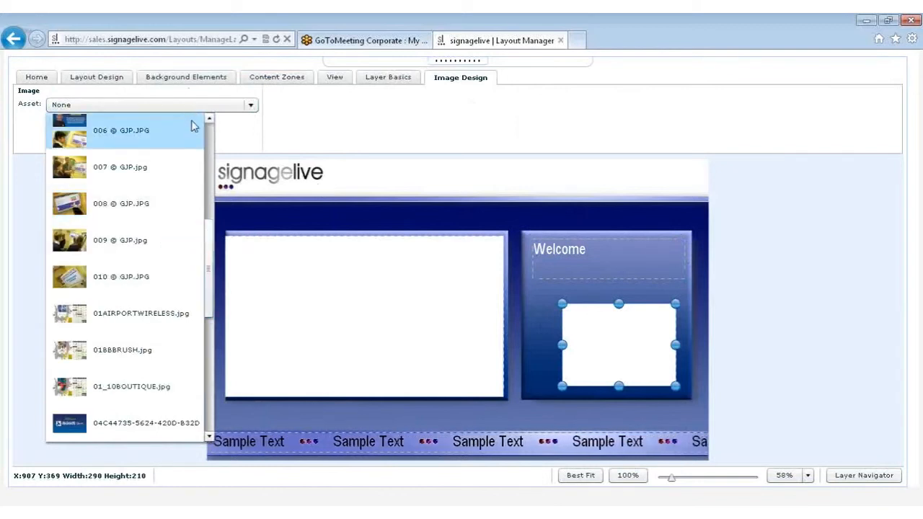
click(144, 131)
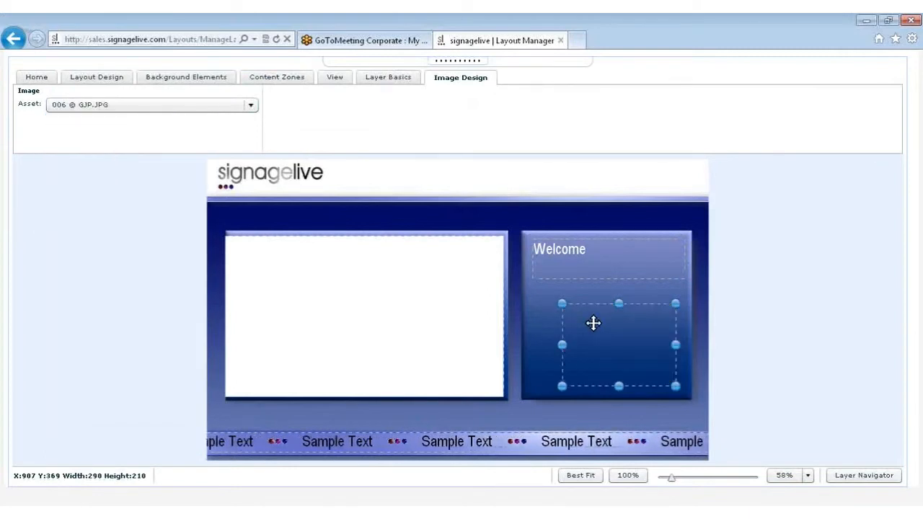
drag(593, 322, 587, 310)
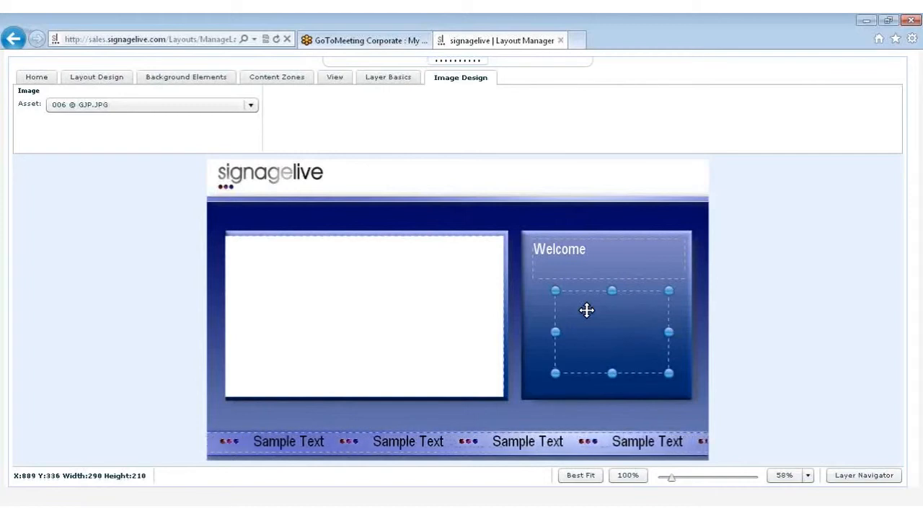
Delete the image zone and add a static web page zone in its place, about 328 by 240 at X 843, Y 332
key(Delete)
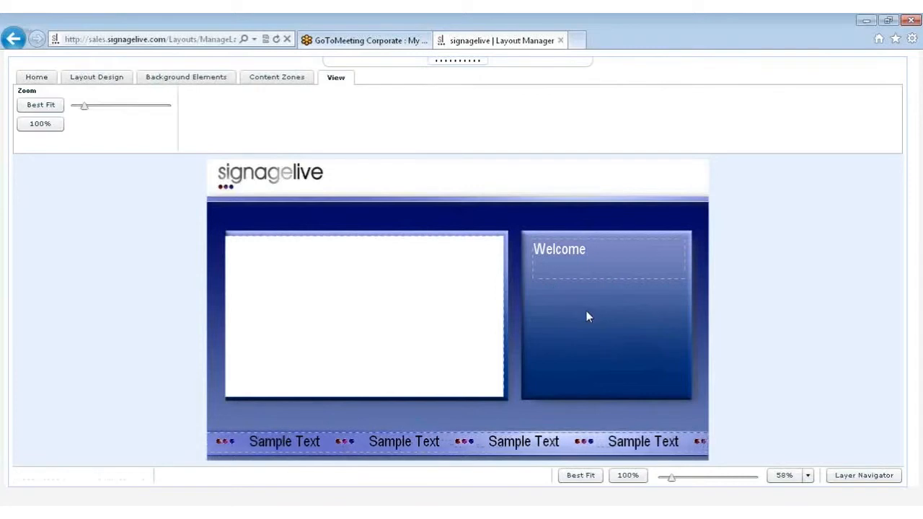
click(254, 79)
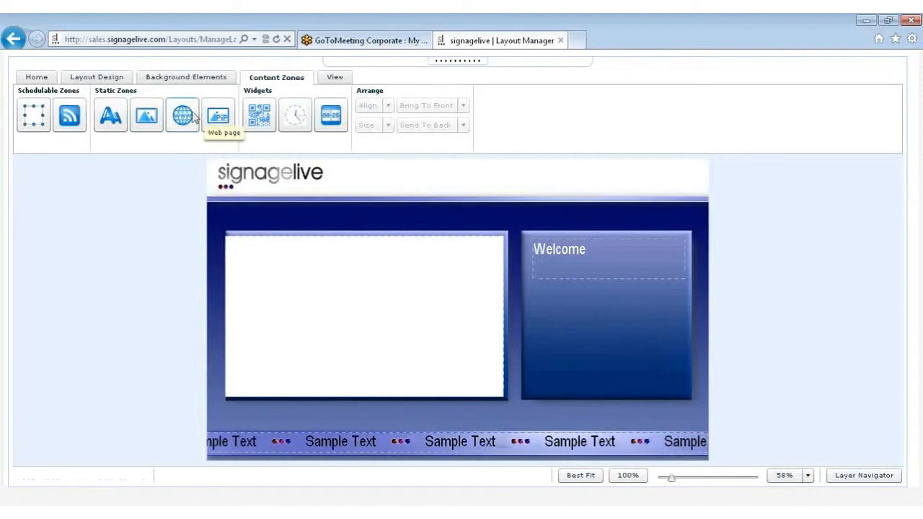
drag(191, 117, 665, 381)
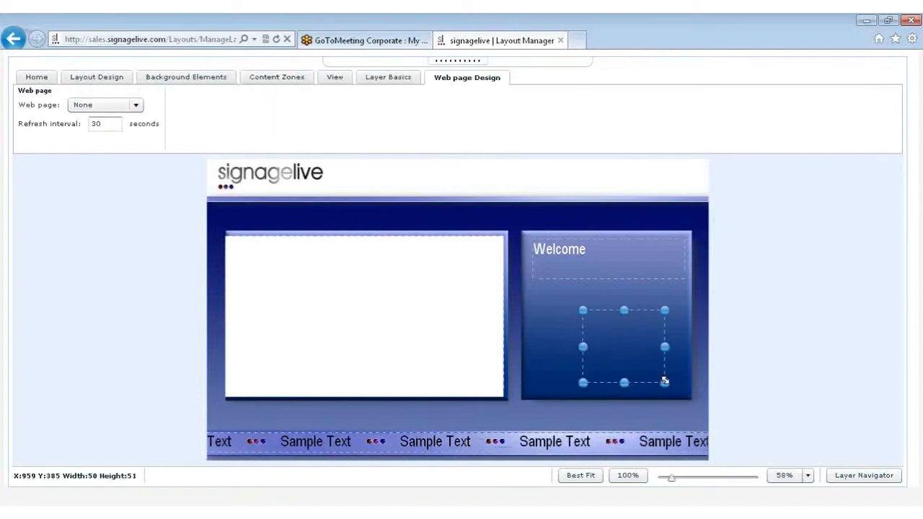
drag(582, 310, 538, 289)
click(137, 105)
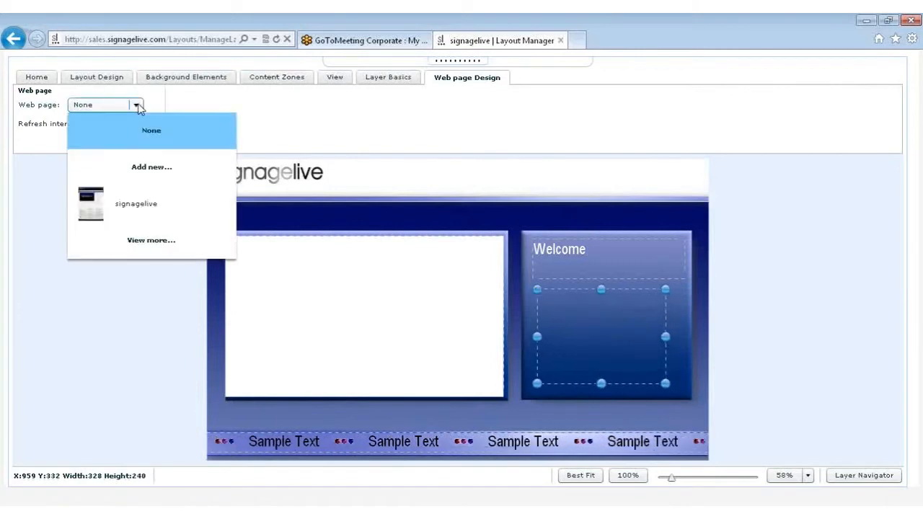
click(145, 169)
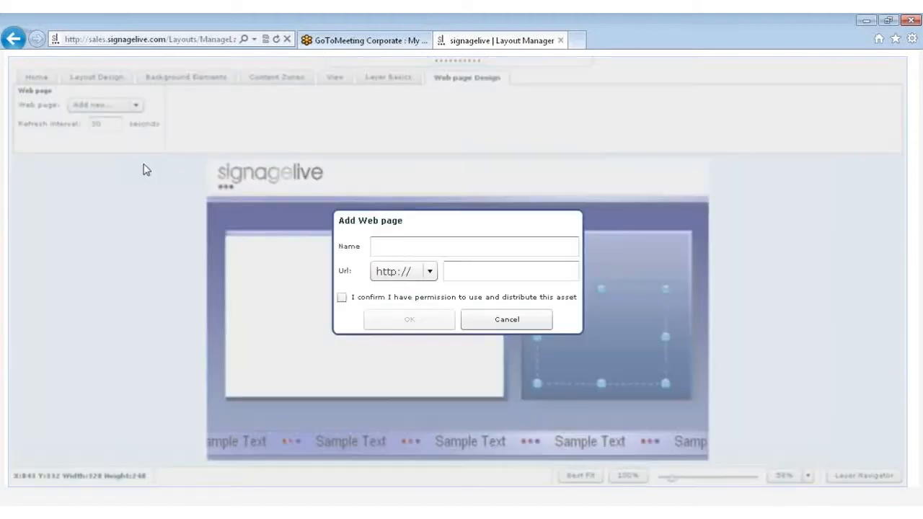
click(377, 245)
text(abc)
key(Tab)
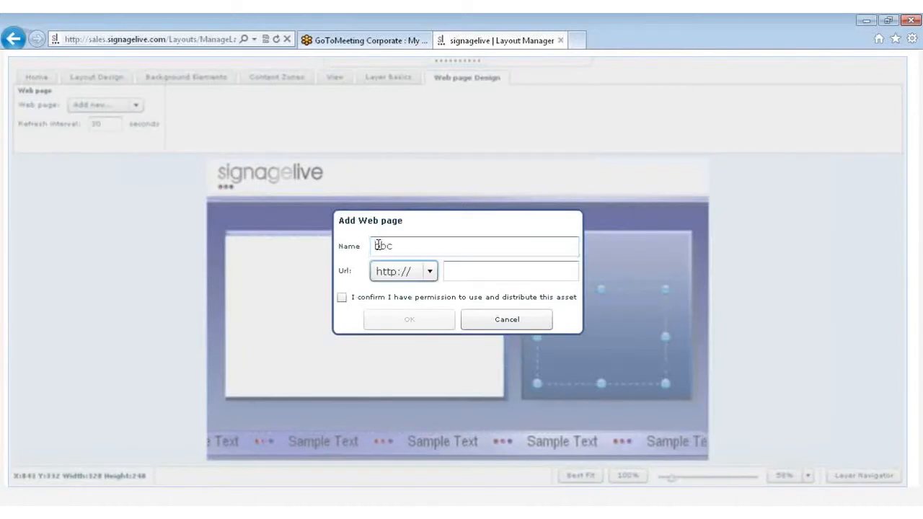
key(Tab)
text(bbc.co.uk)
click(342, 298)
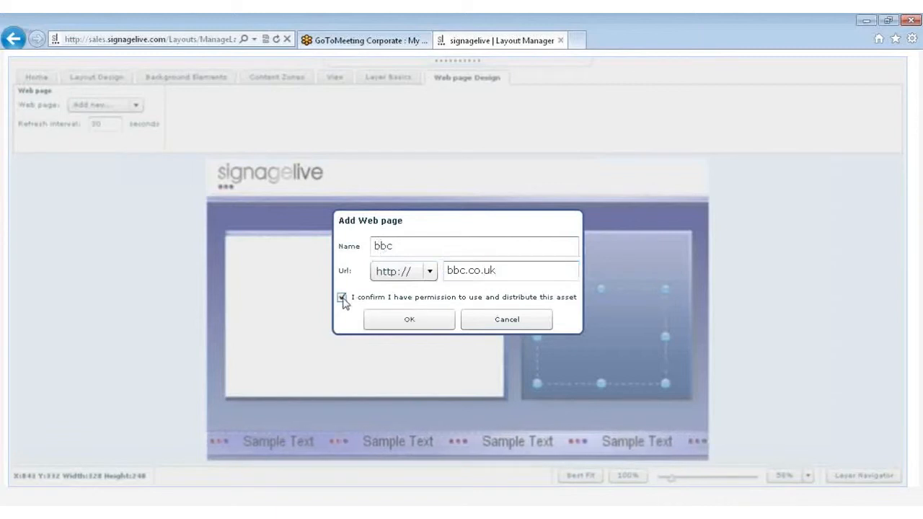
click(391, 322)
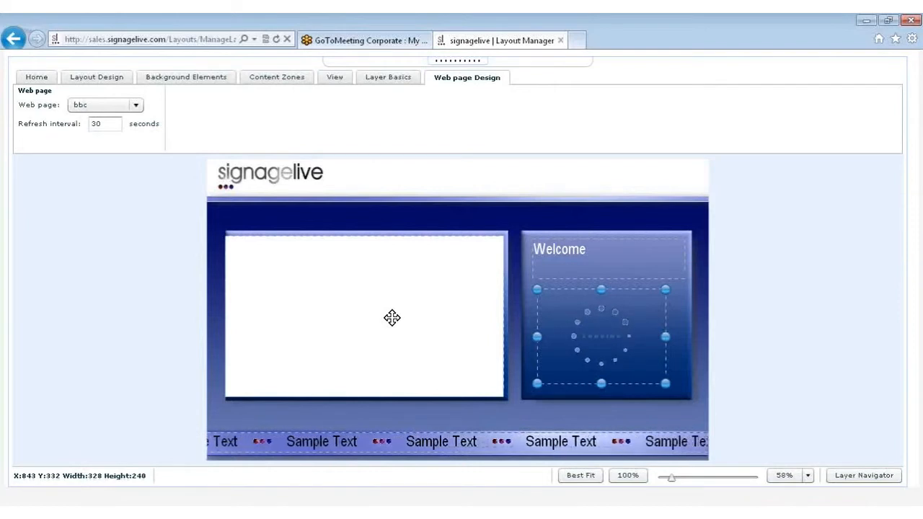
Set the web page zone's refresh interval to 10 seconds
click(112, 126)
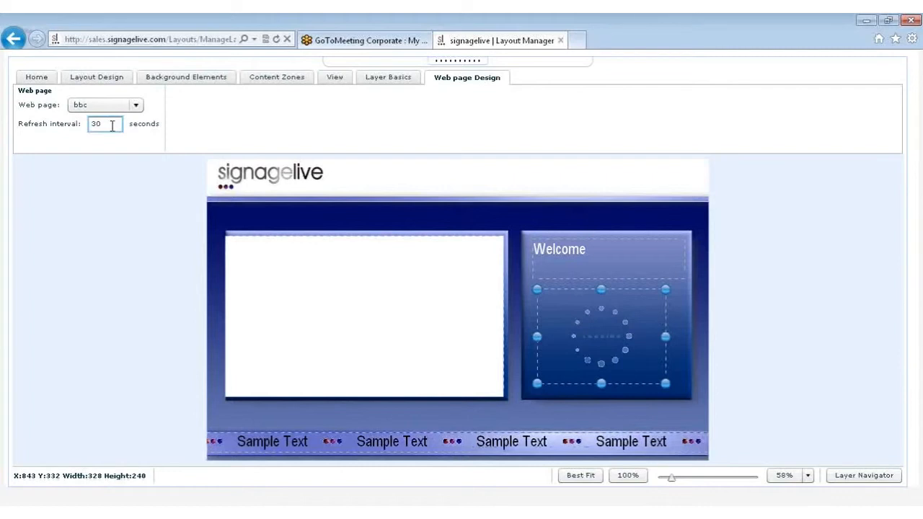
key(BackSpace)
key(BackSpace)
text(10)
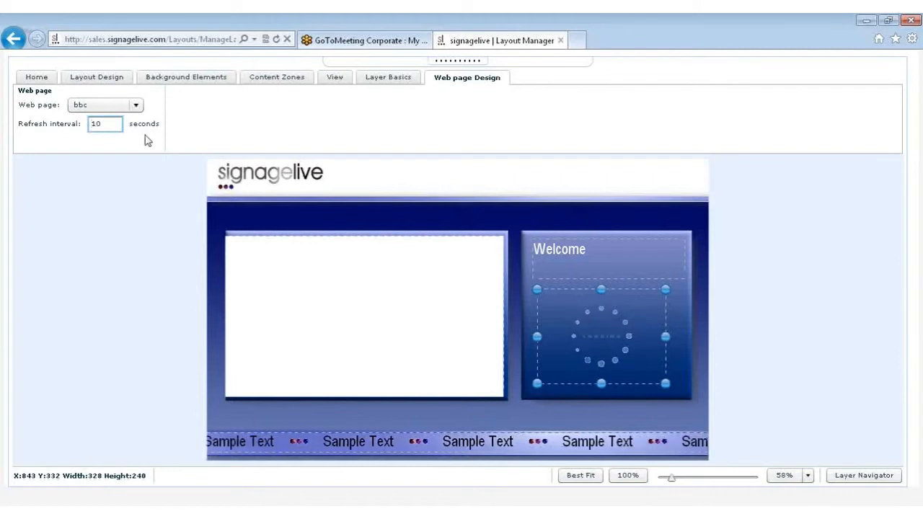
click(552, 310)
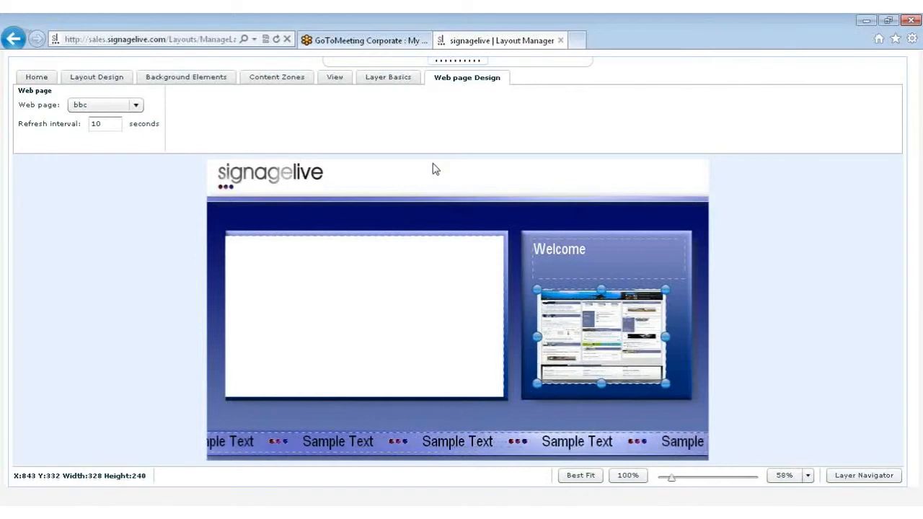
Delete the web page zone and add a Picture in Picture zone below the Welcome text, about 372 by 249 at X 835, Y 338
click(276, 78)
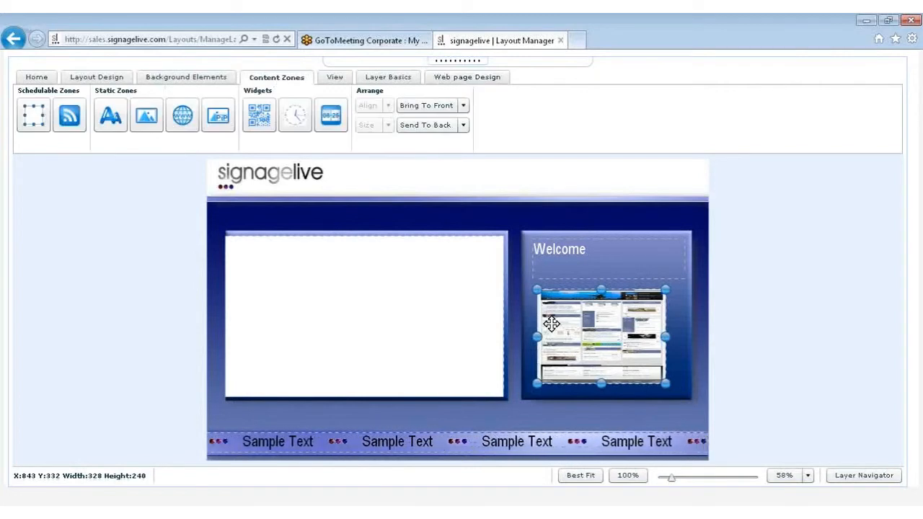
key(Delete)
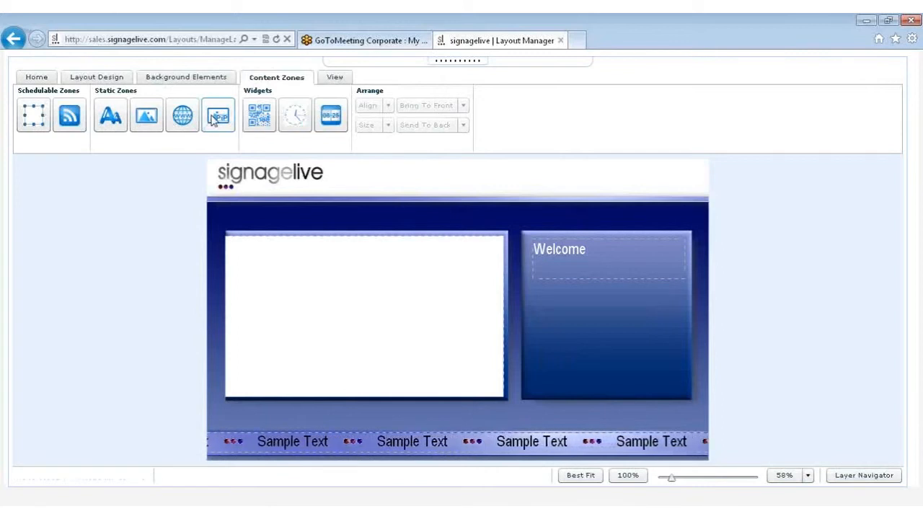
click(213, 119)
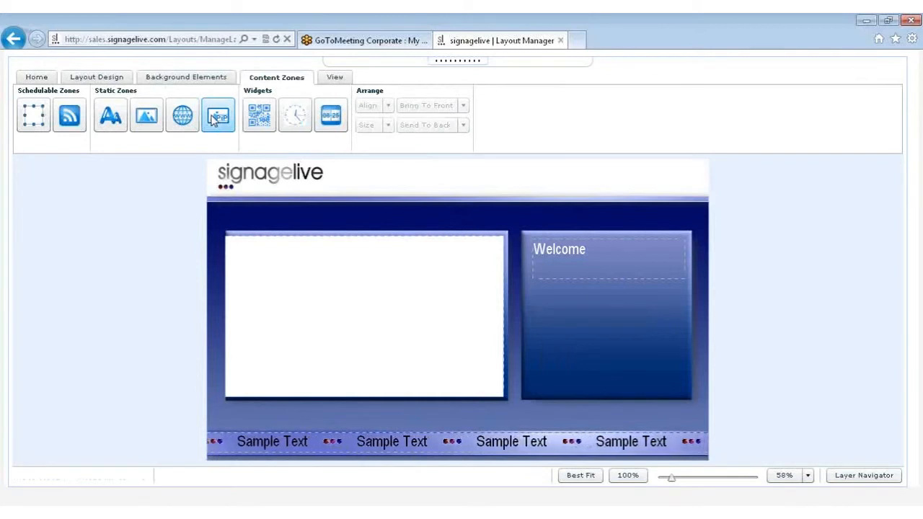
drag(214, 120, 680, 390)
drag(559, 307, 535, 294)
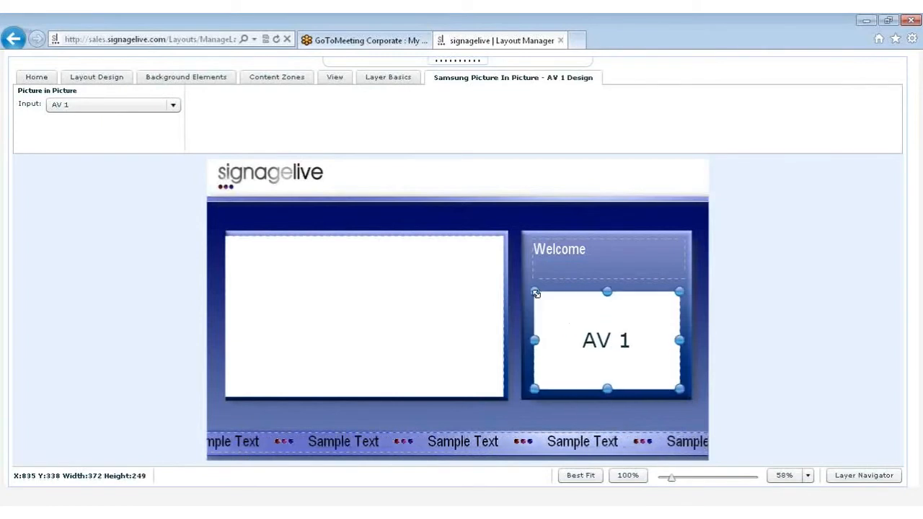
Set the Picture in Picture zone's input to HDMI 1
click(68, 106)
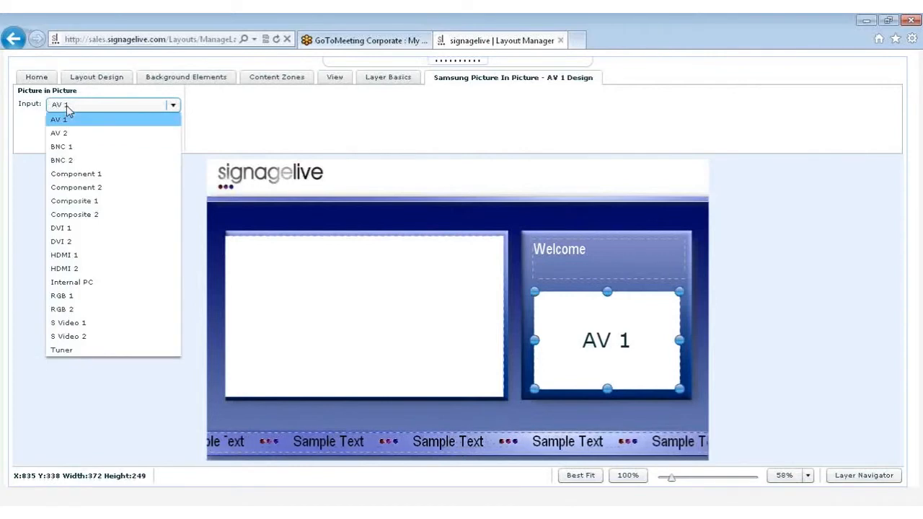
click(71, 256)
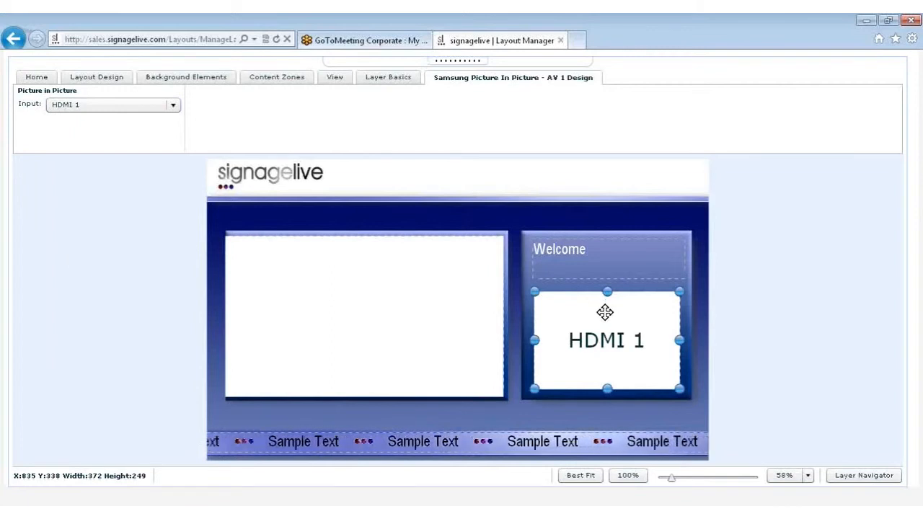
click(174, 105)
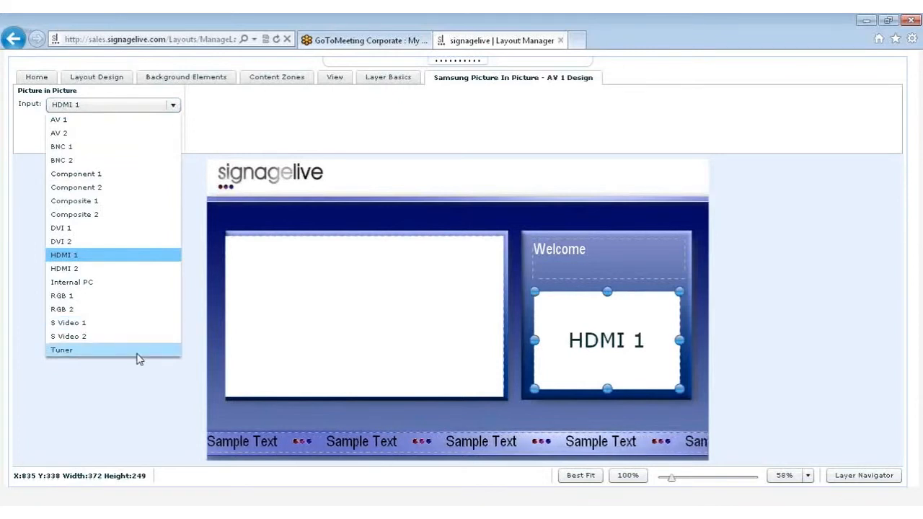
click(235, 123)
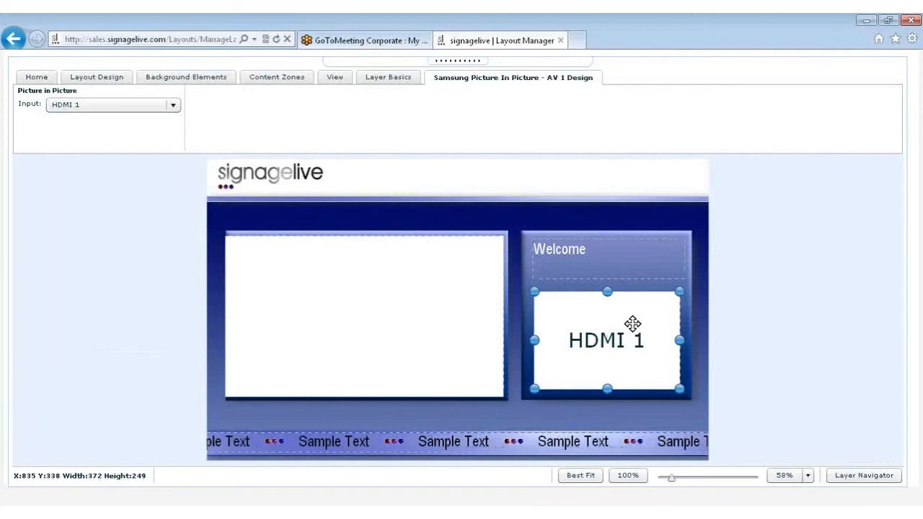
Delete the Picture in Picture zone and add a QR Code widget below the Welcome text, about 188 by 188 at X 943, Y 384
key(Delete)
click(291, 83)
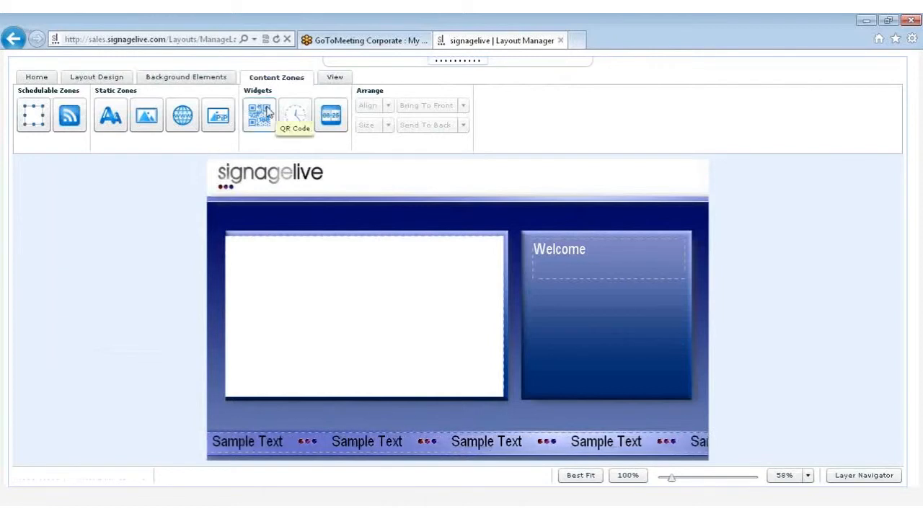
click(268, 109)
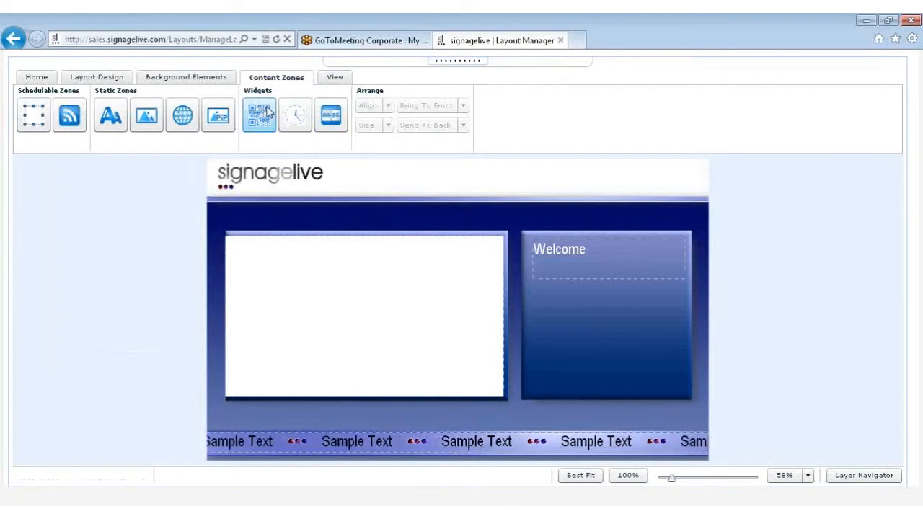
click(577, 312)
drag(577, 311, 657, 382)
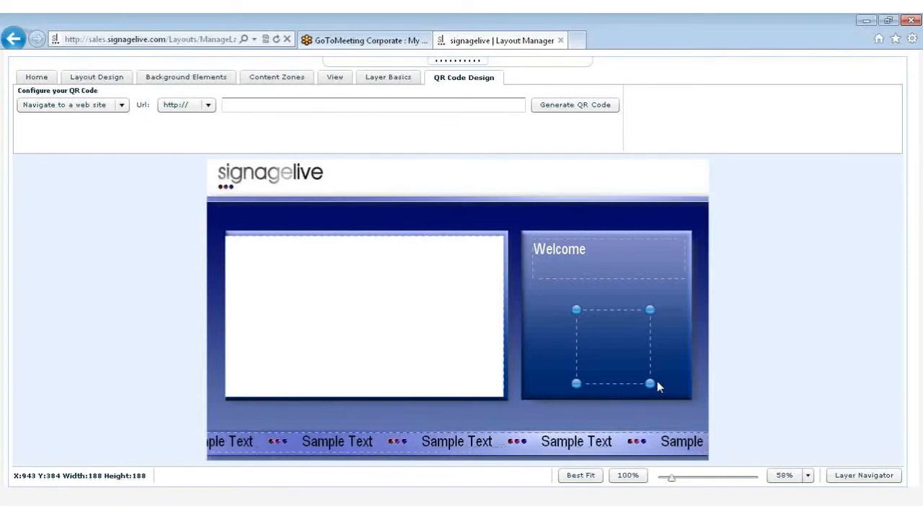
click(121, 106)
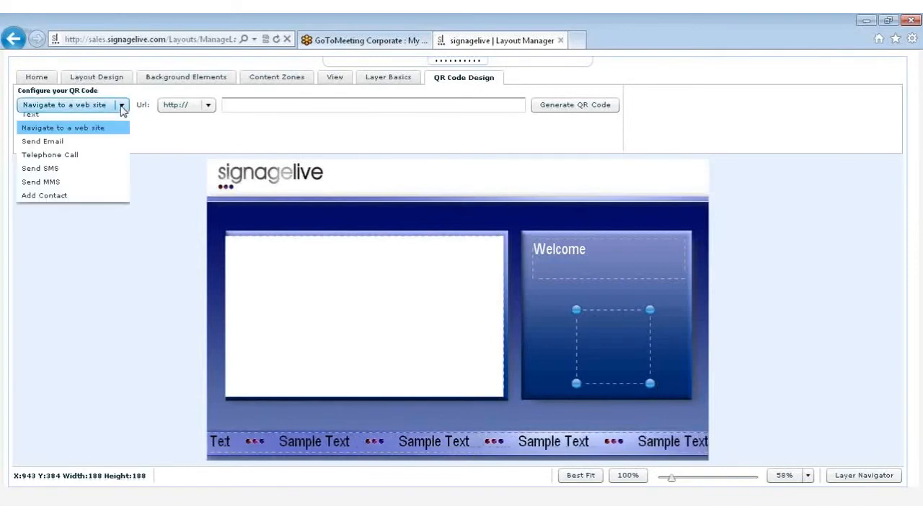
click(89, 118)
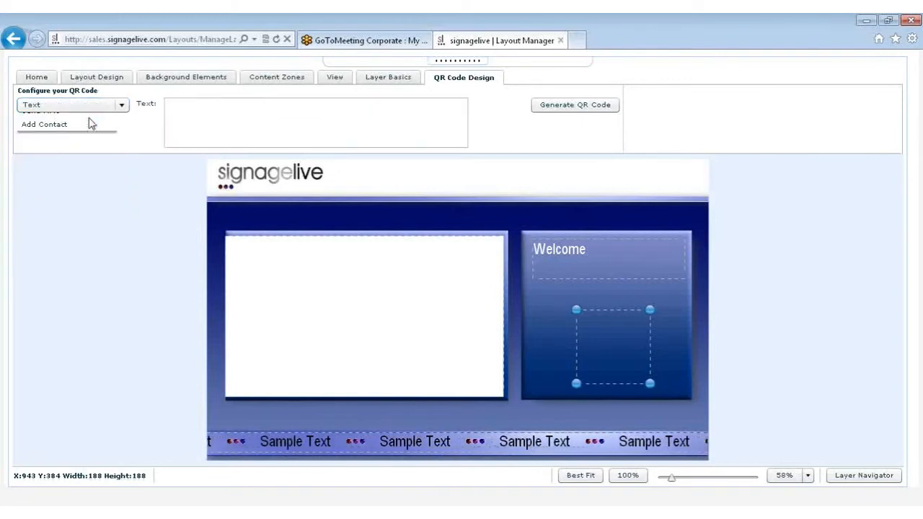
click(181, 106)
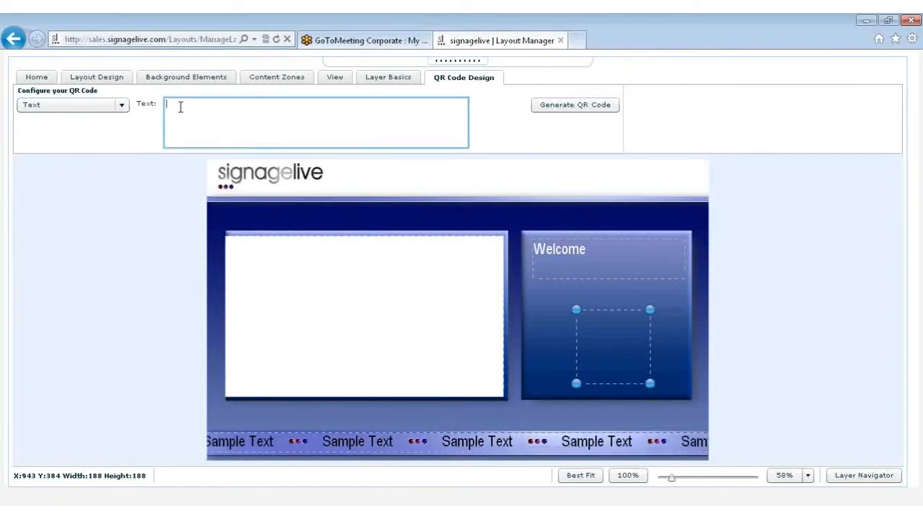
click(122, 106)
click(108, 132)
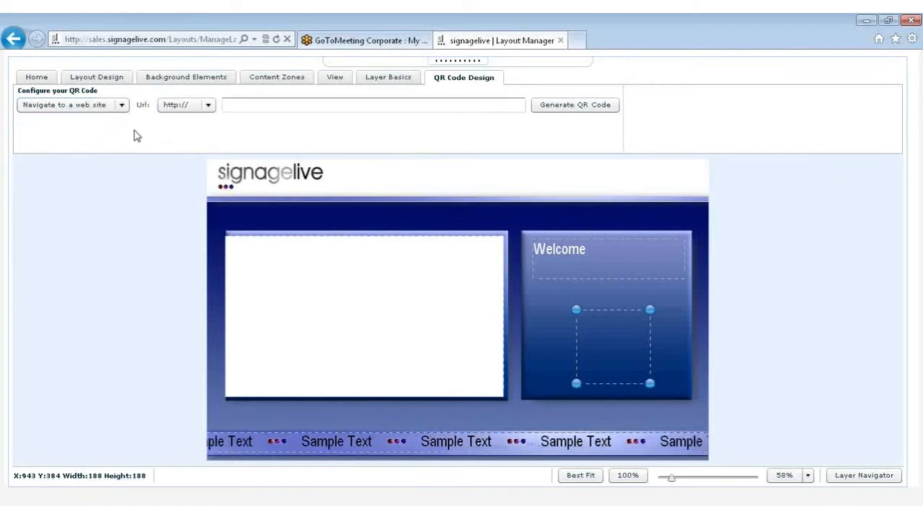
click(237, 107)
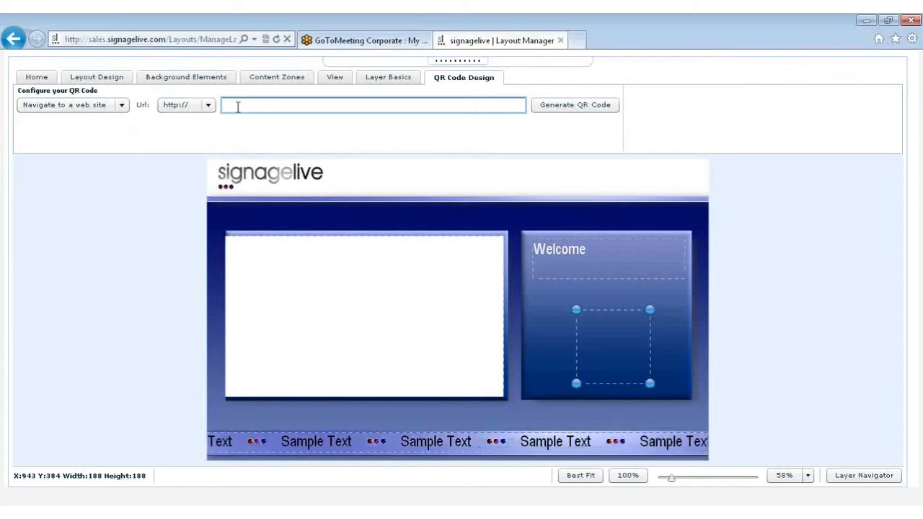
text(www.signageliv)
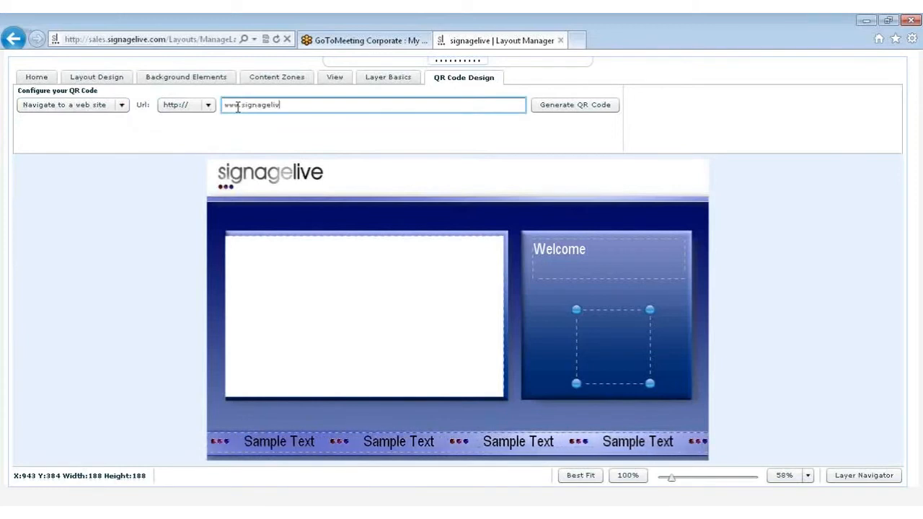
text(e.com)
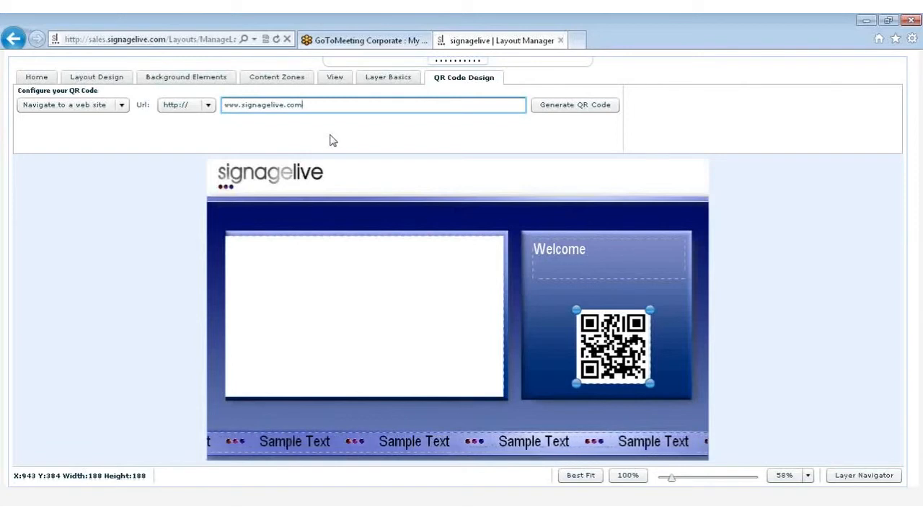
Examine the QR code's Send Email, Telephone Call and Add Contact settings, and return its type to Navigate to a web site
click(122, 105)
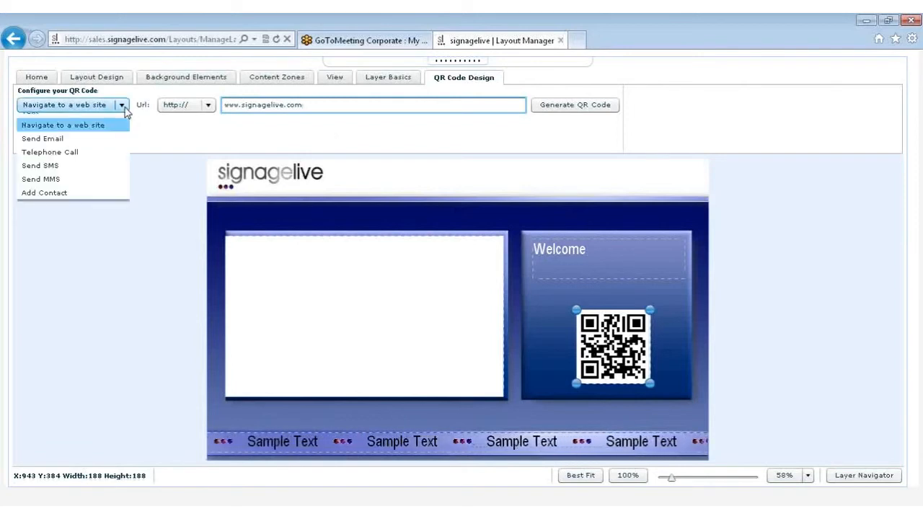
click(87, 145)
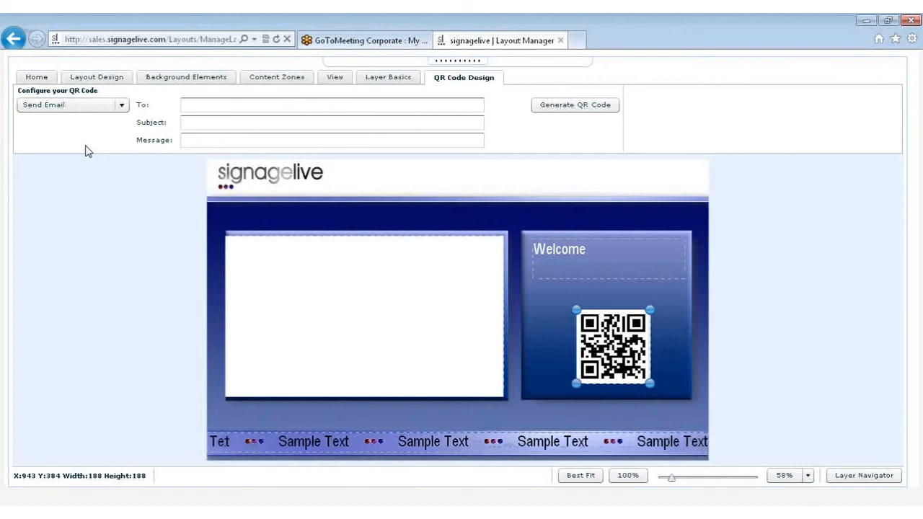
click(122, 107)
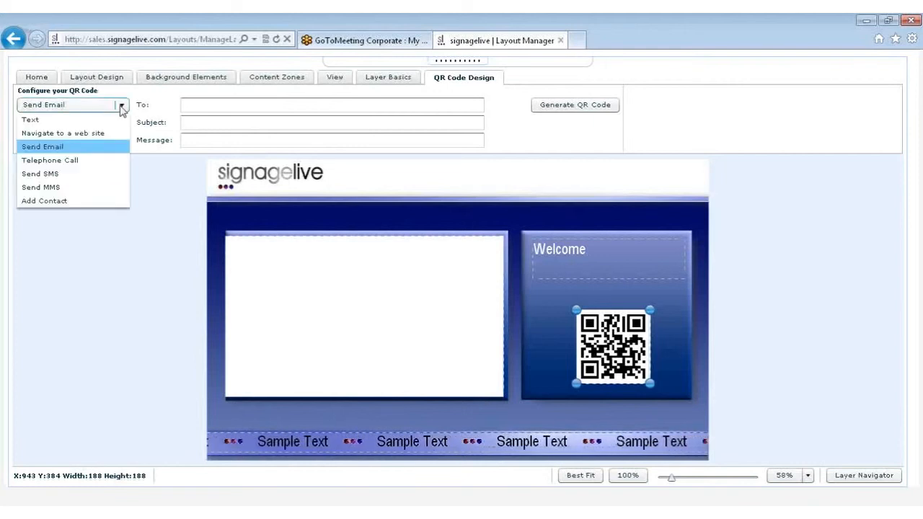
click(70, 161)
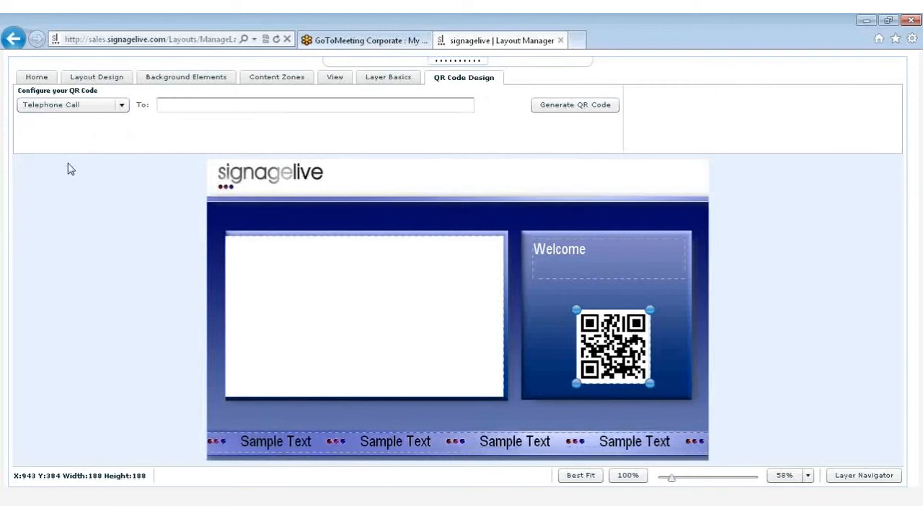
click(120, 108)
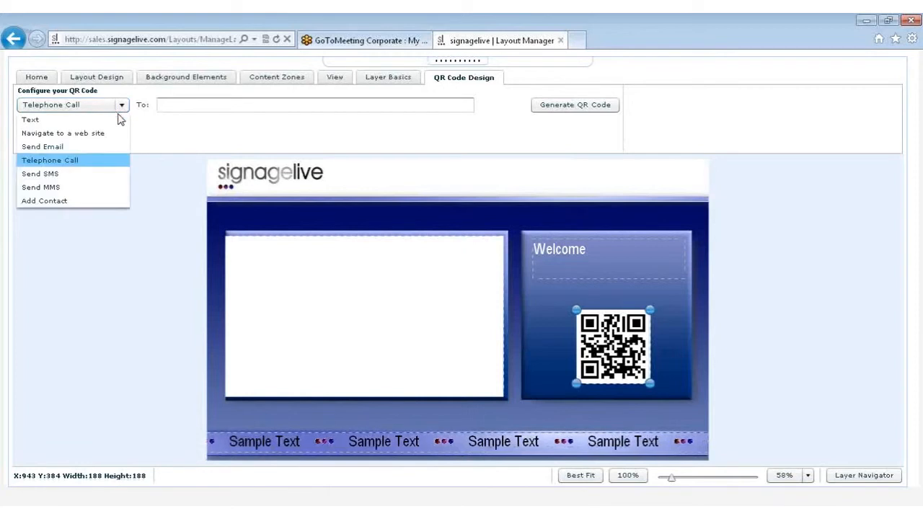
click(78, 199)
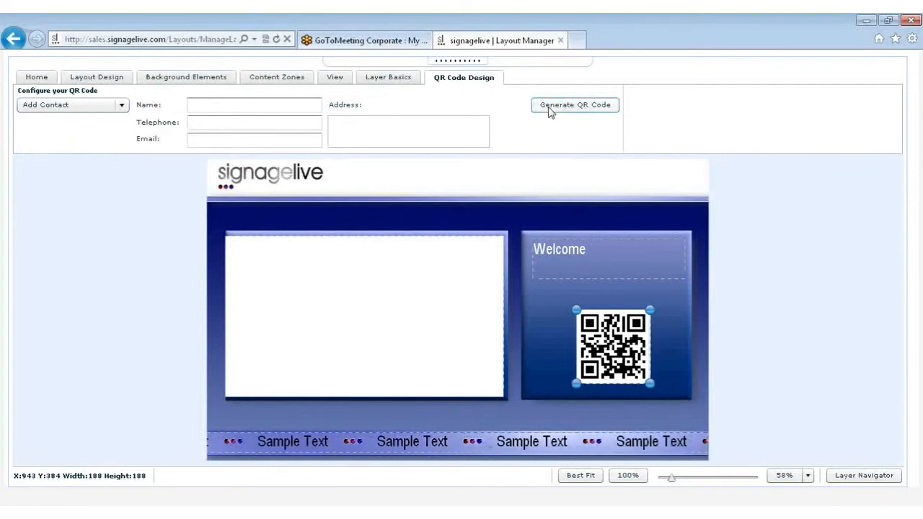
click(112, 106)
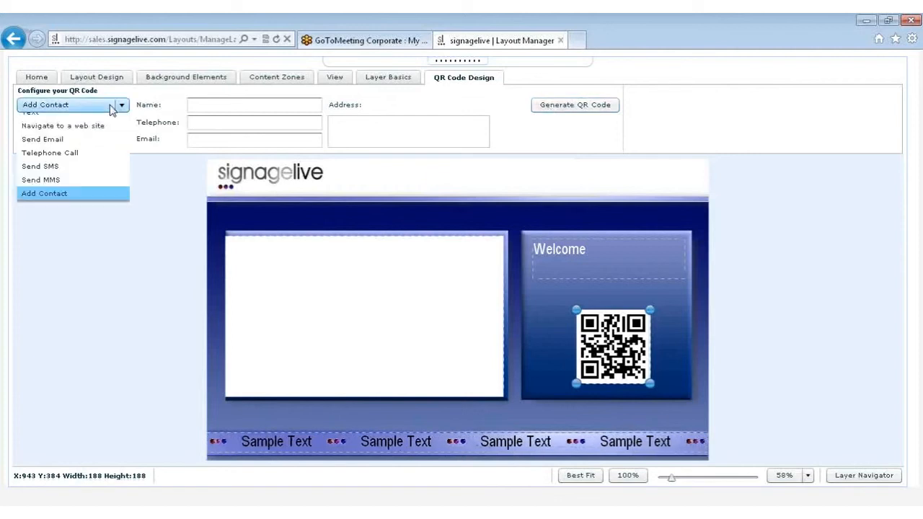
click(101, 125)
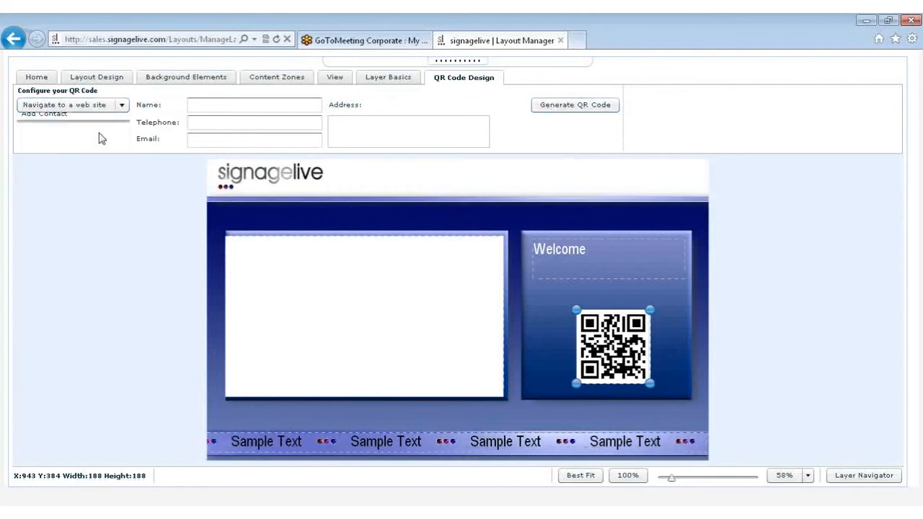
click(534, 302)
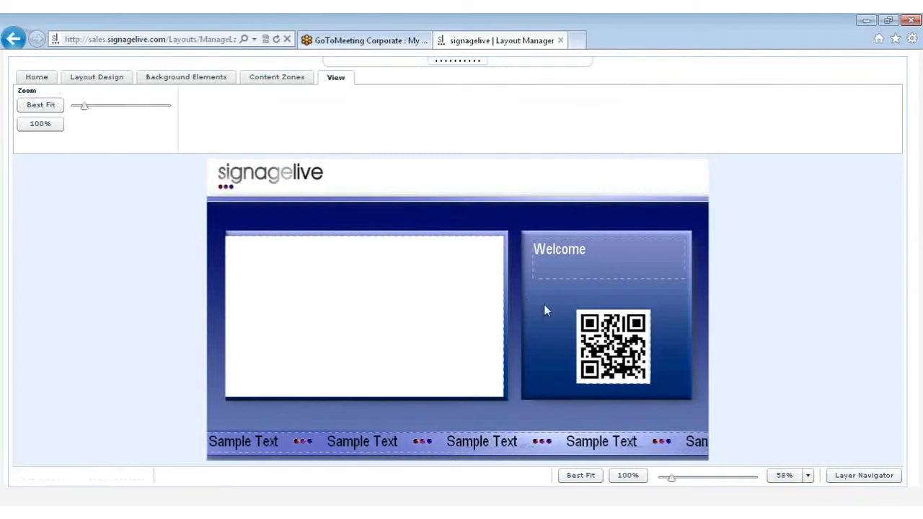
Add an Analogue clock widget beside the Welcome text, about 139 by 139 at X 1067, Y 202, keeping its background colour FFFFFF
click(269, 77)
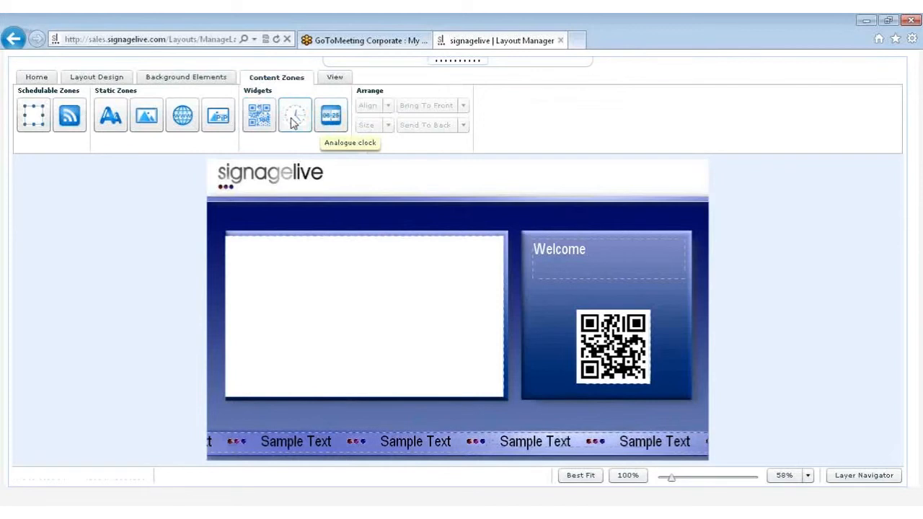
drag(293, 120, 624, 294)
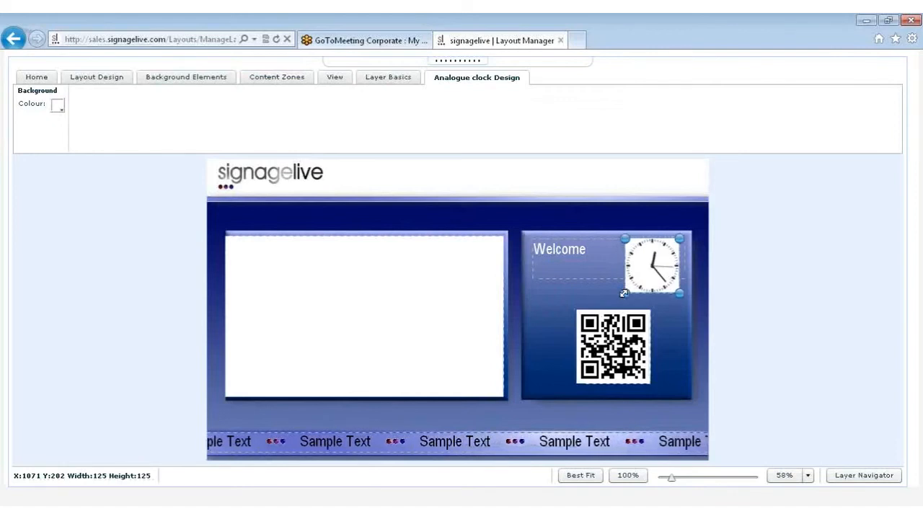
click(57, 106)
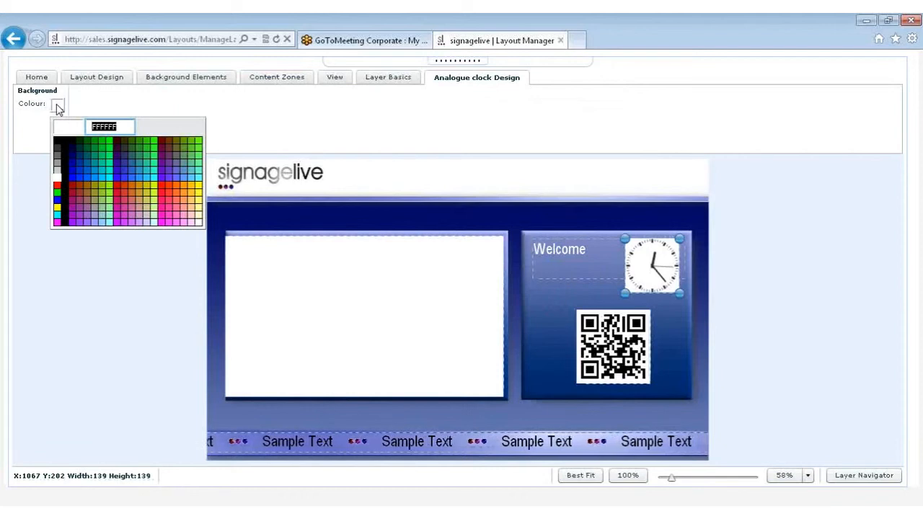
click(58, 106)
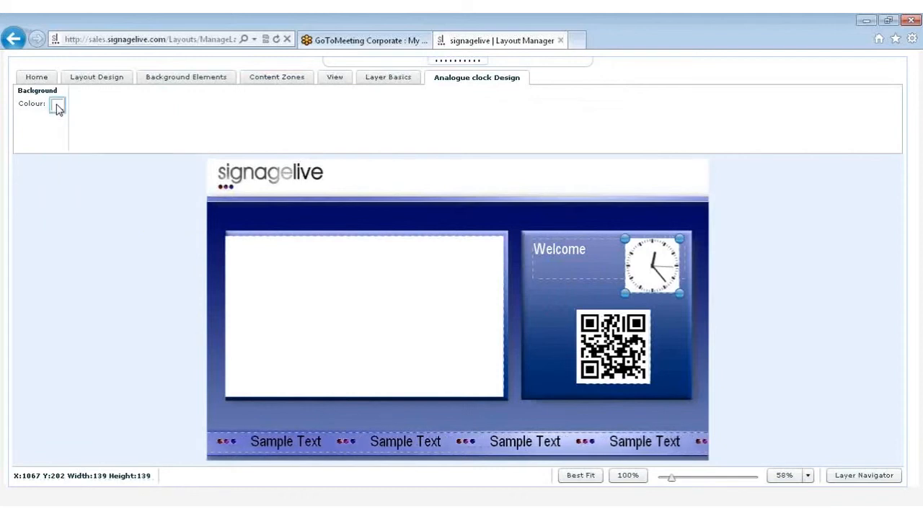
click(292, 81)
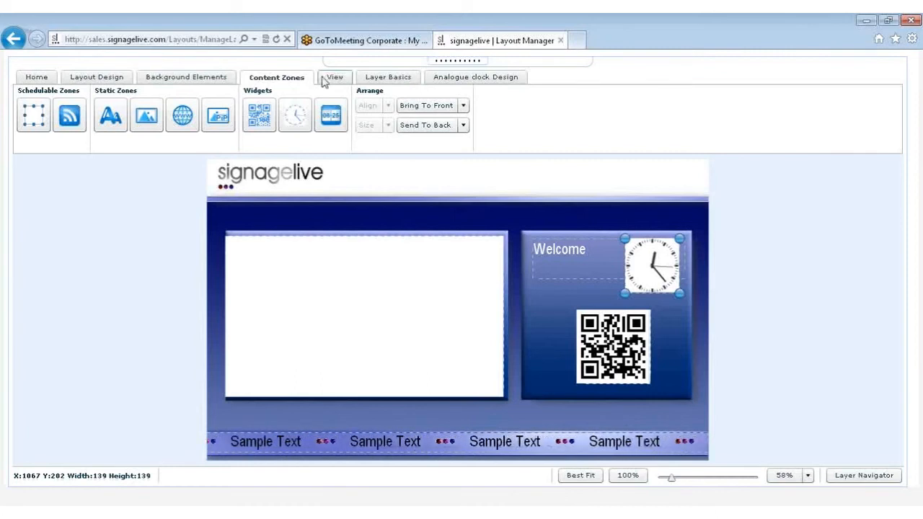
click(568, 272)
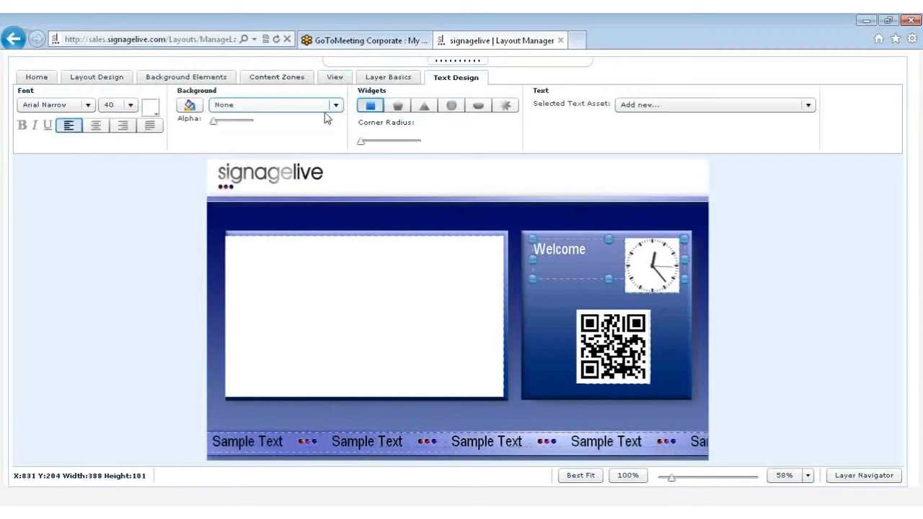
click(492, 217)
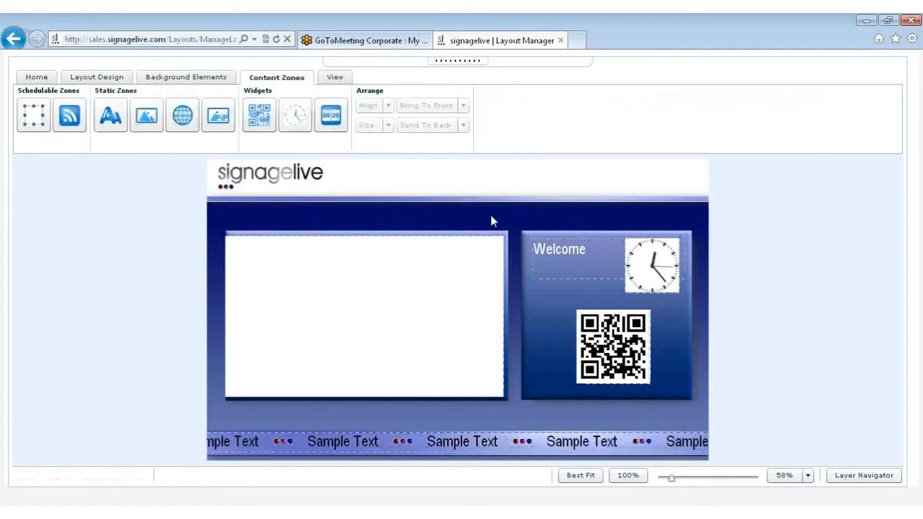
Examine the layout at 227% and 100% zoom, and return the view to best fit
click(325, 79)
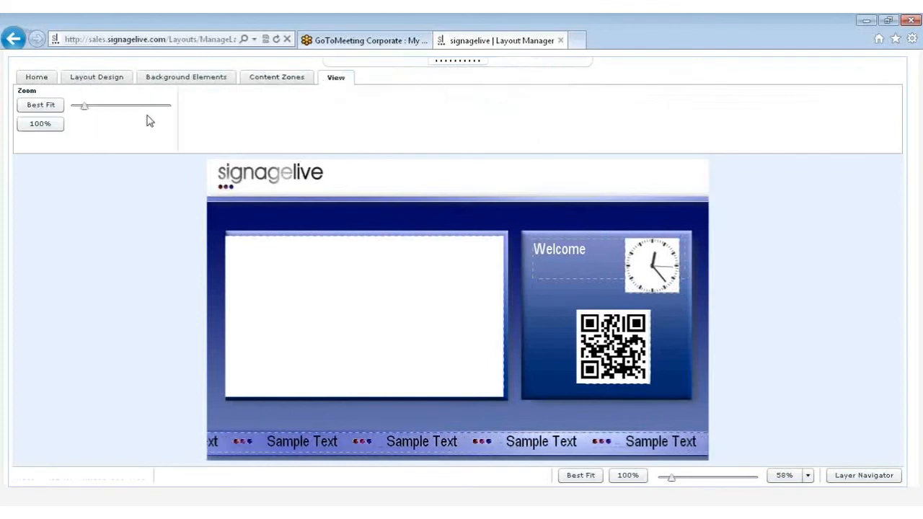
drag(84, 106, 127, 113)
drag(902, 227, 897, 402)
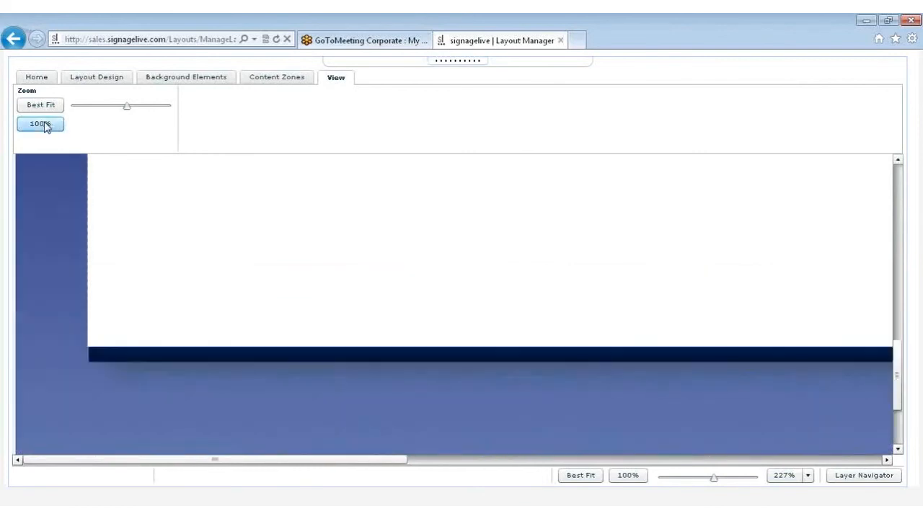
click(41, 124)
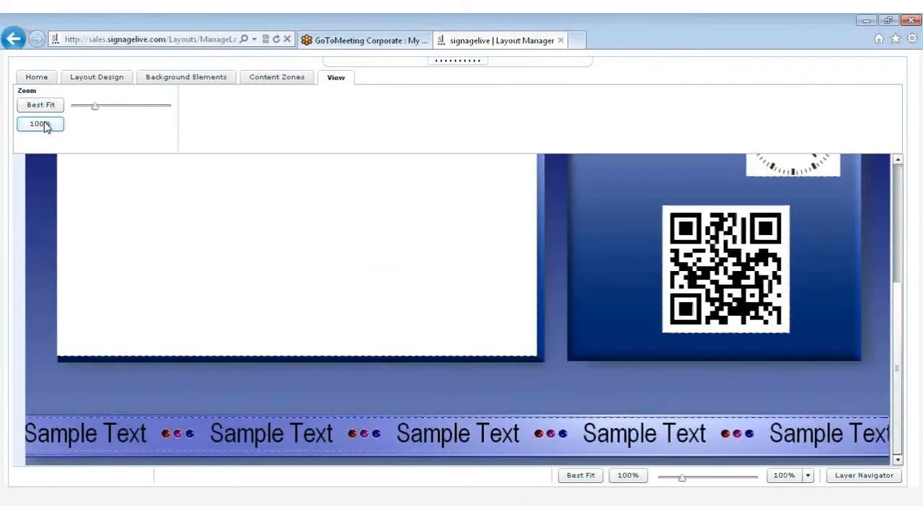
click(40, 107)
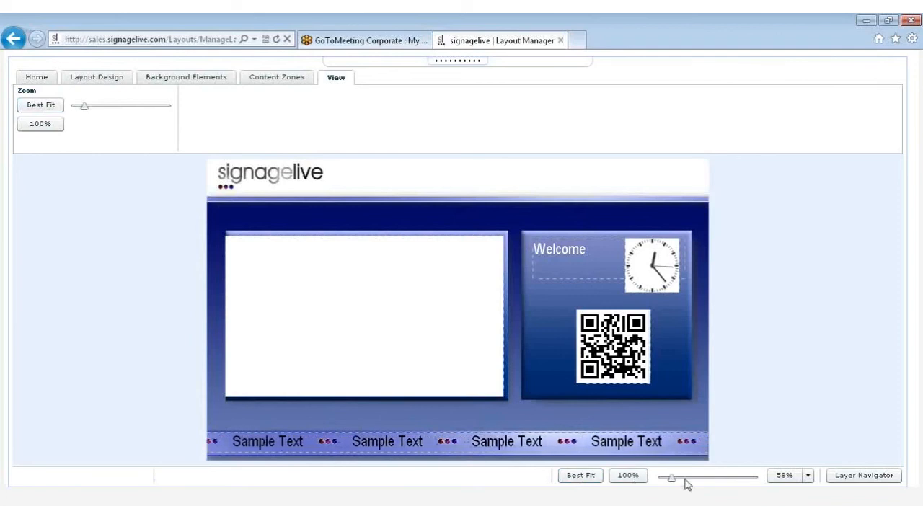
Lock the QR Code and Widget layers in the Layer Navigator
click(844, 480)
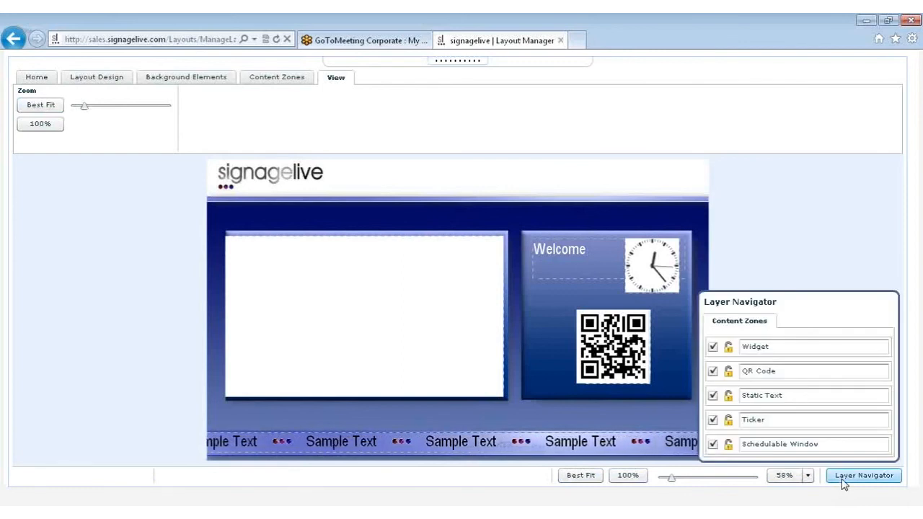
click(844, 482)
click(865, 473)
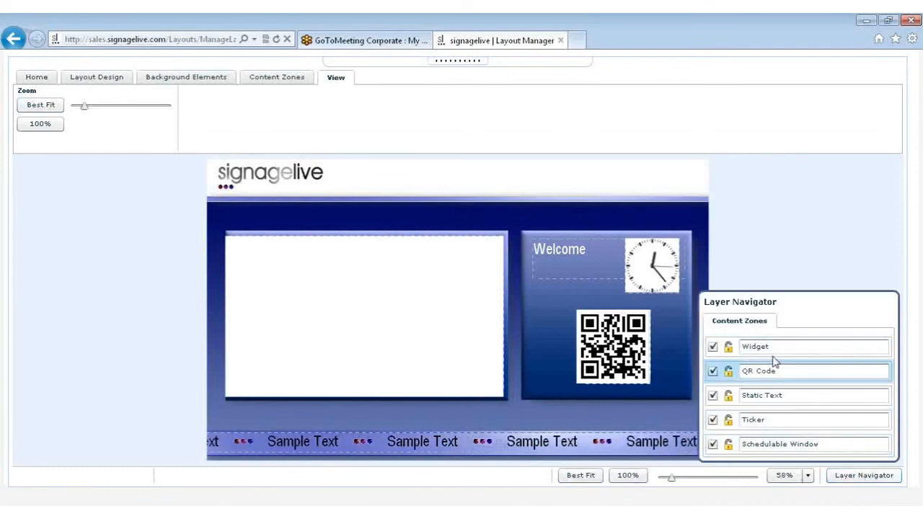
click(729, 373)
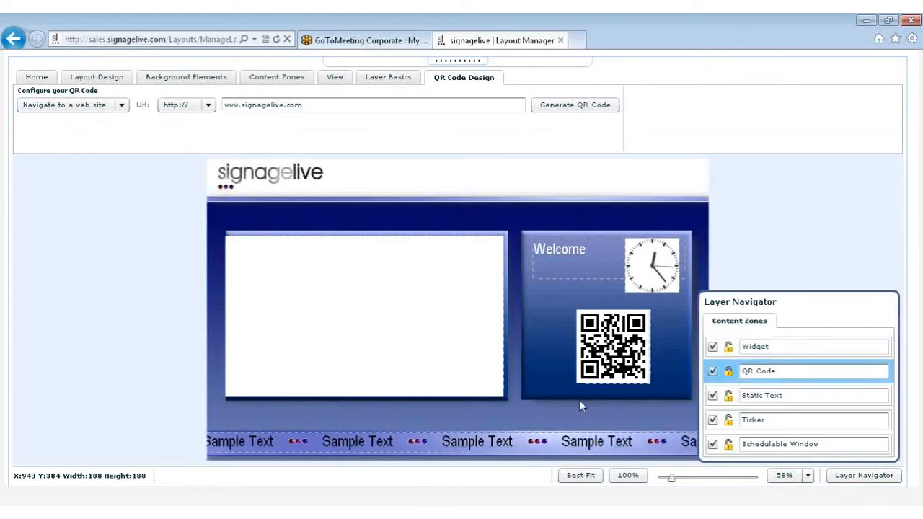
click(727, 349)
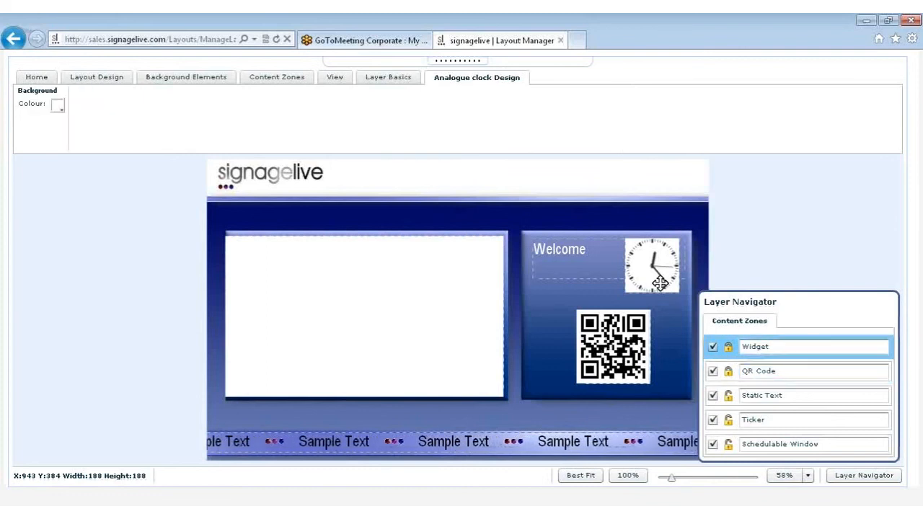
Hide the Static Text layer, show it again and close the Layer Navigator
click(713, 397)
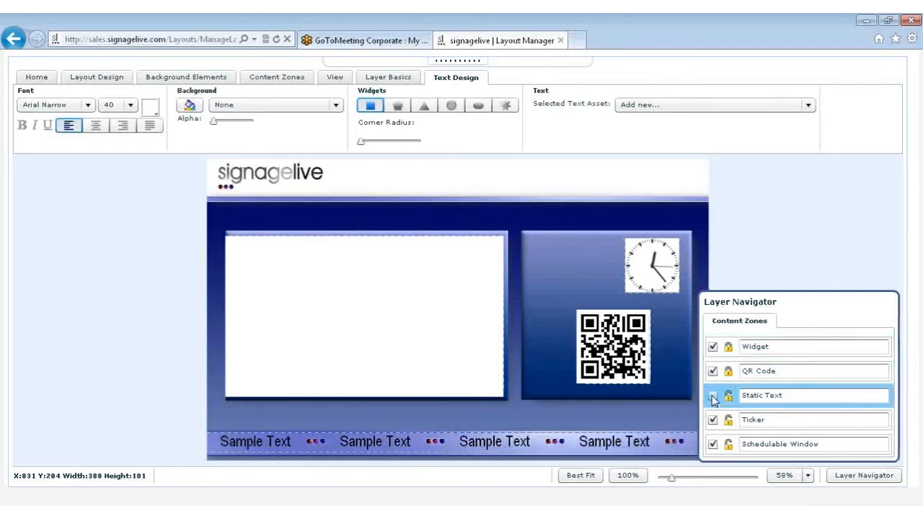
click(712, 396)
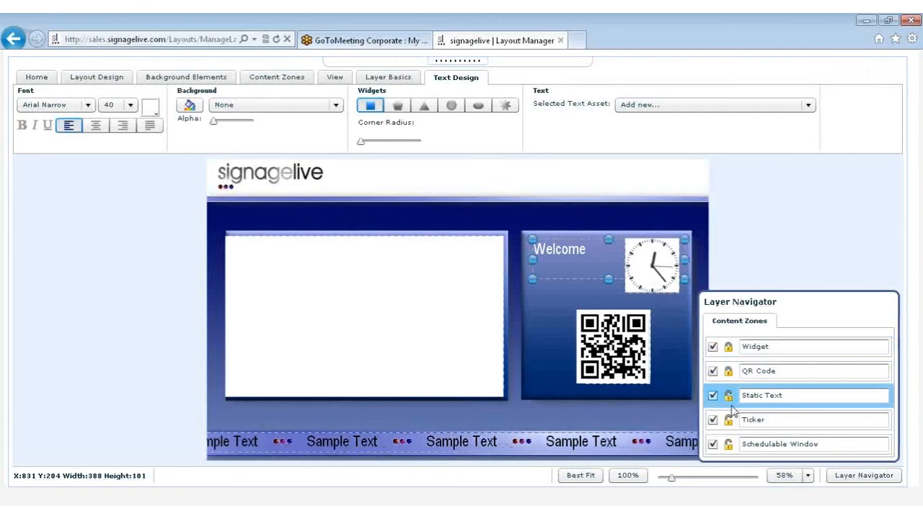
click(859, 481)
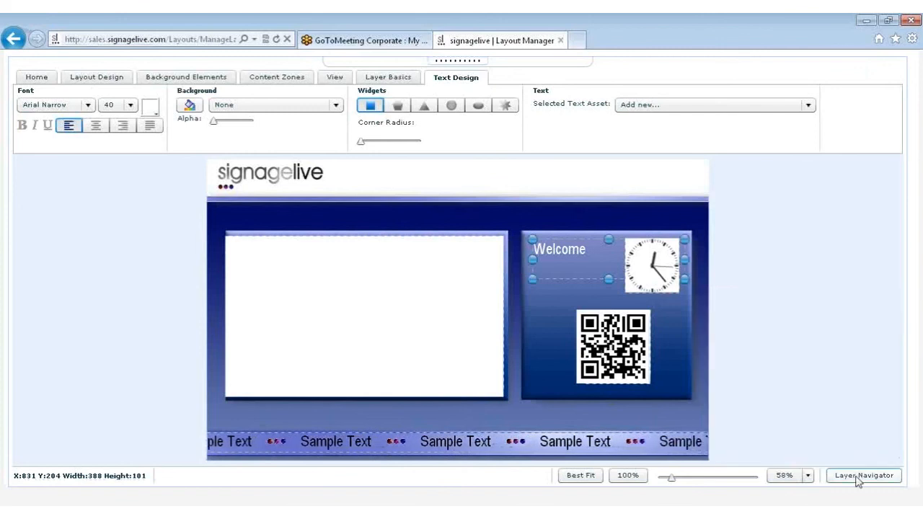